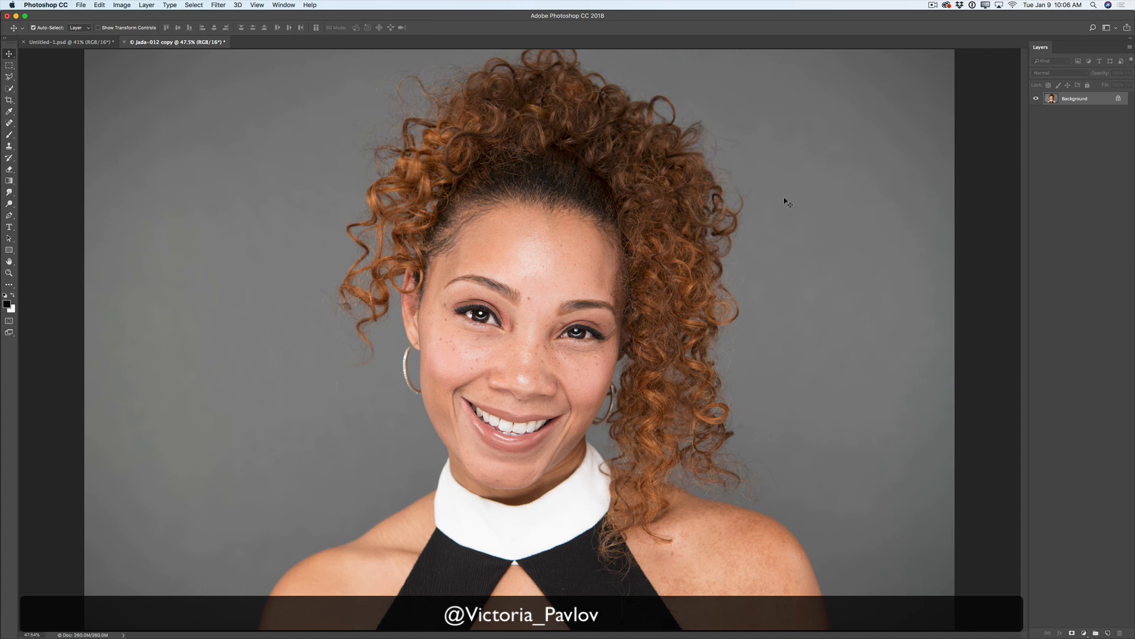
Step: Duplicate the Background layer and hide the original
{"action": "left_click_drag", "start_coordinate": [1086, 99], "coordinate": [1108, 632]}
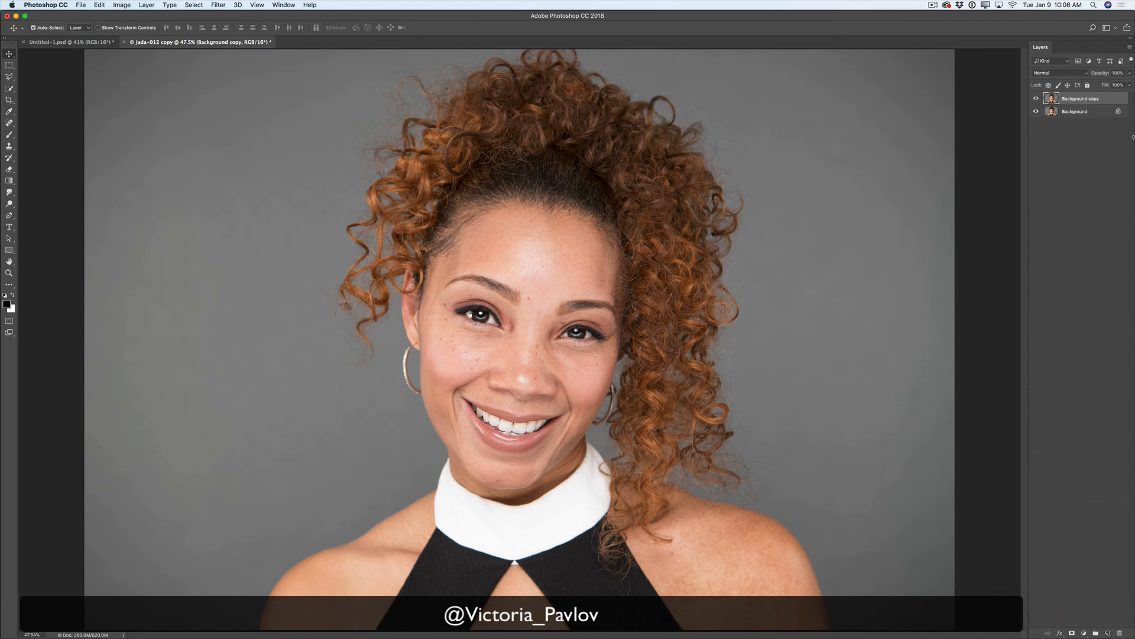
{"action": "left_click", "coordinate": [1036, 113]}
Step: Set up the Spot Healing Brush at 22 px for close-up work on the face
{"action": "left_click", "coordinate": [7, 123]}
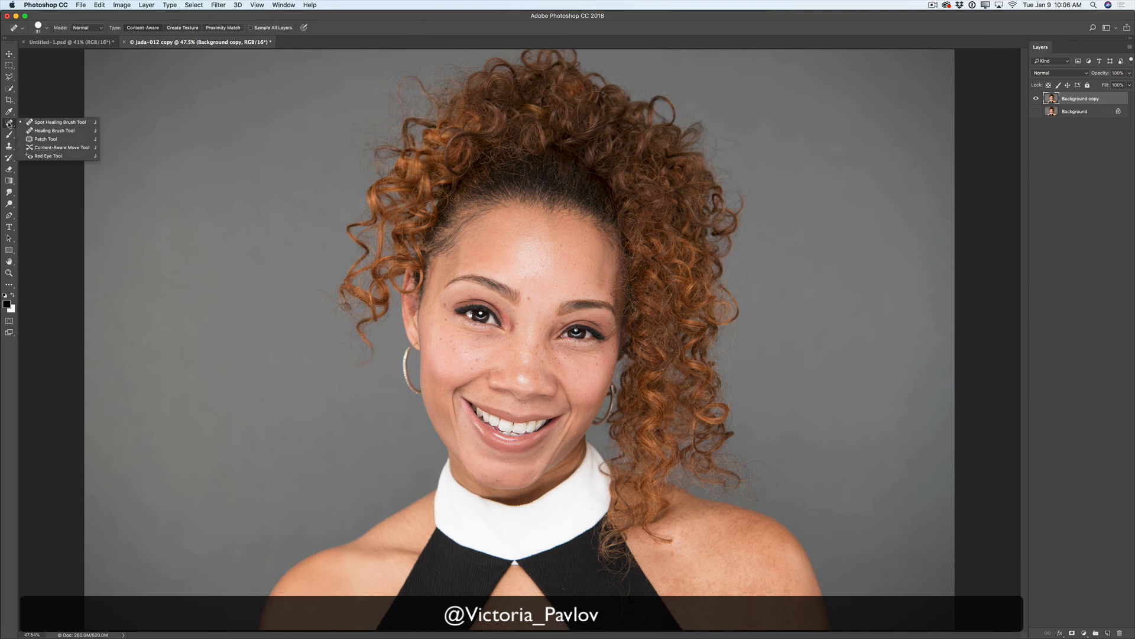
{"action": "left_click", "coordinate": [38, 123]}
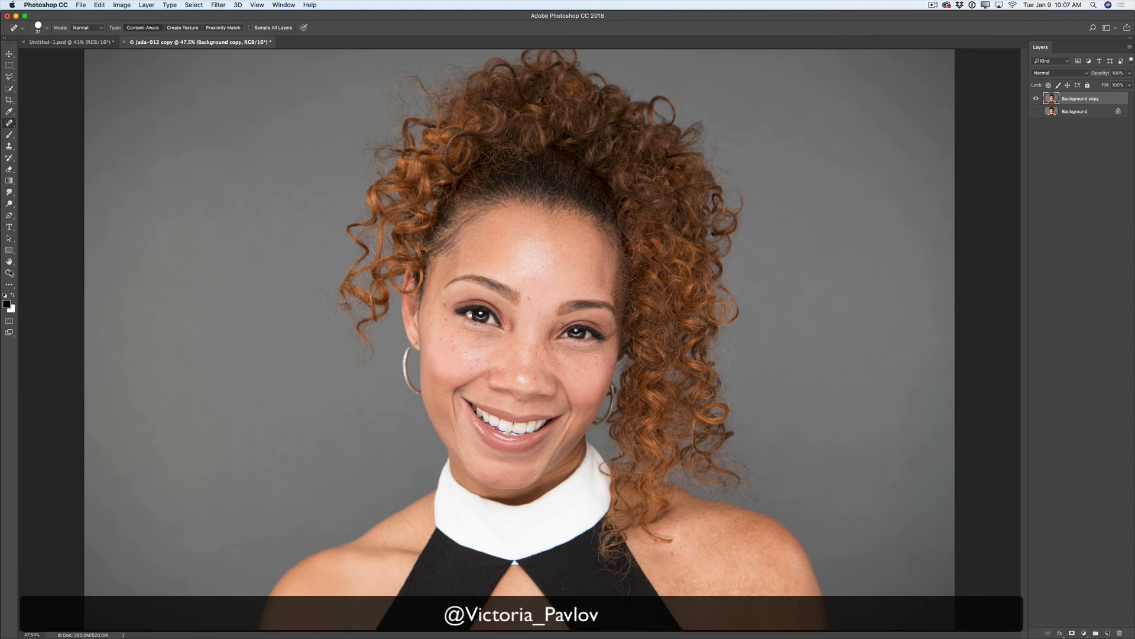
{"action": "left_click", "coordinate": [10, 273]}
{"action": "left_click_drag", "start_coordinate": [515, 310], "coordinate": [560, 360]}
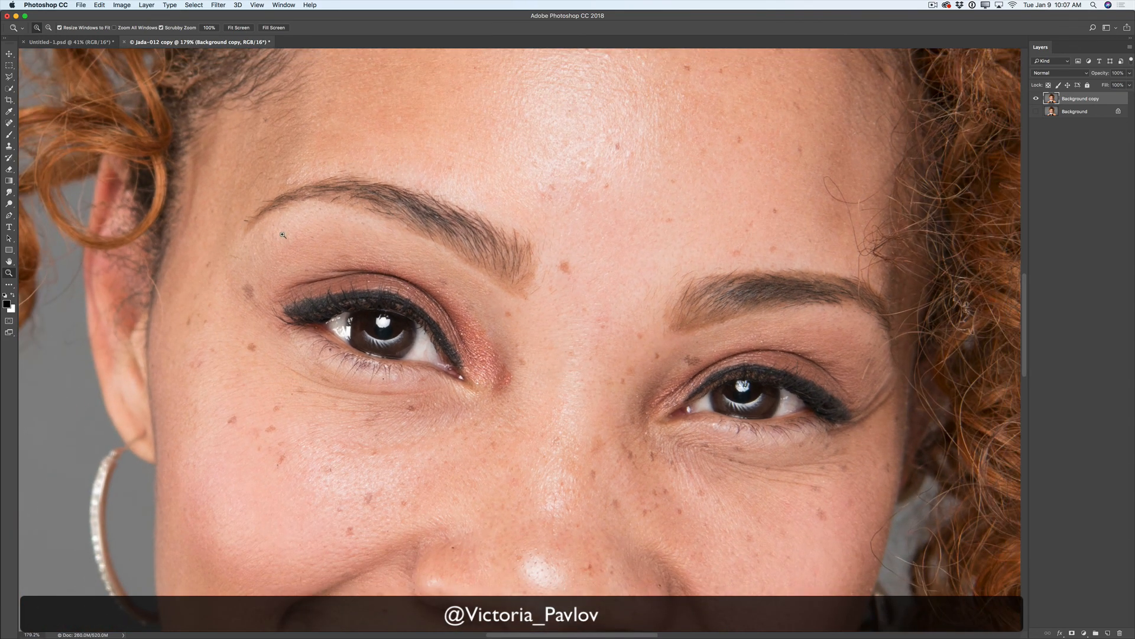
{"action": "left_click", "coordinate": [9, 123]}
{"action": "left_click", "coordinate": [37, 123]}
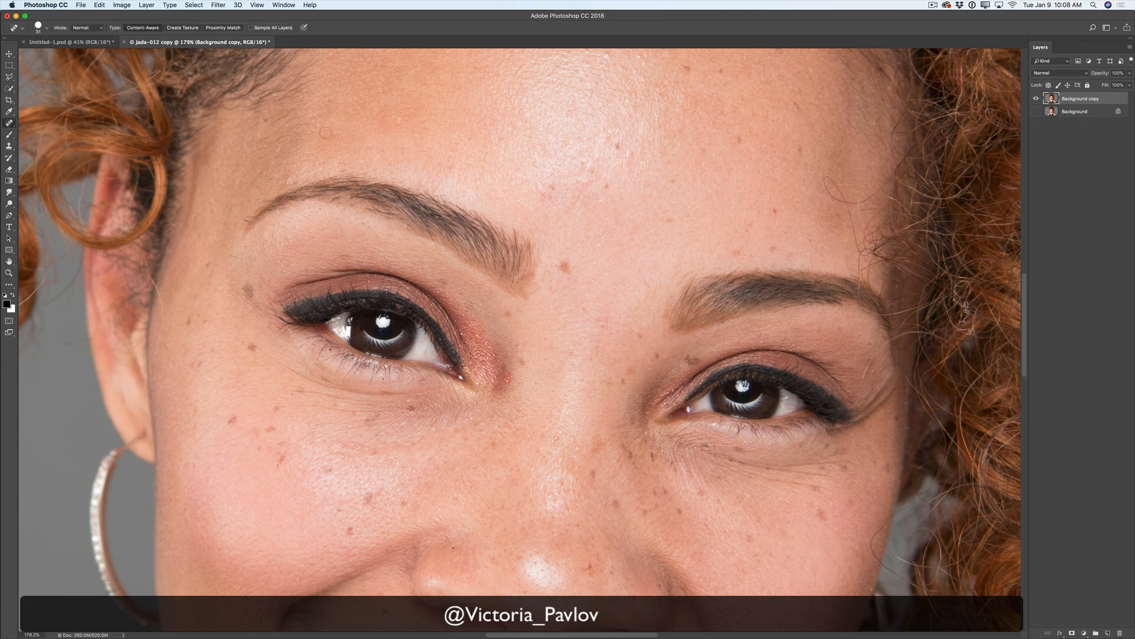
{"action": "right_click", "coordinate": [449, 239]}
{"action": "left_click_drag", "start_coordinate": [471, 259], "coordinate": [468, 259]}
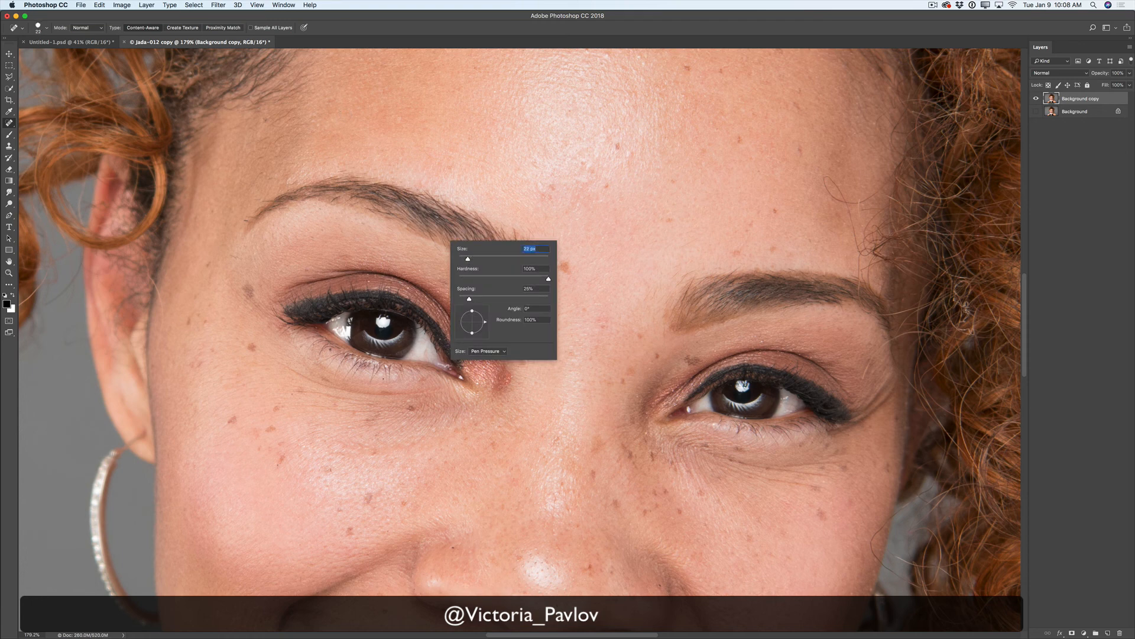
{"action": "key", "text": "Return"}
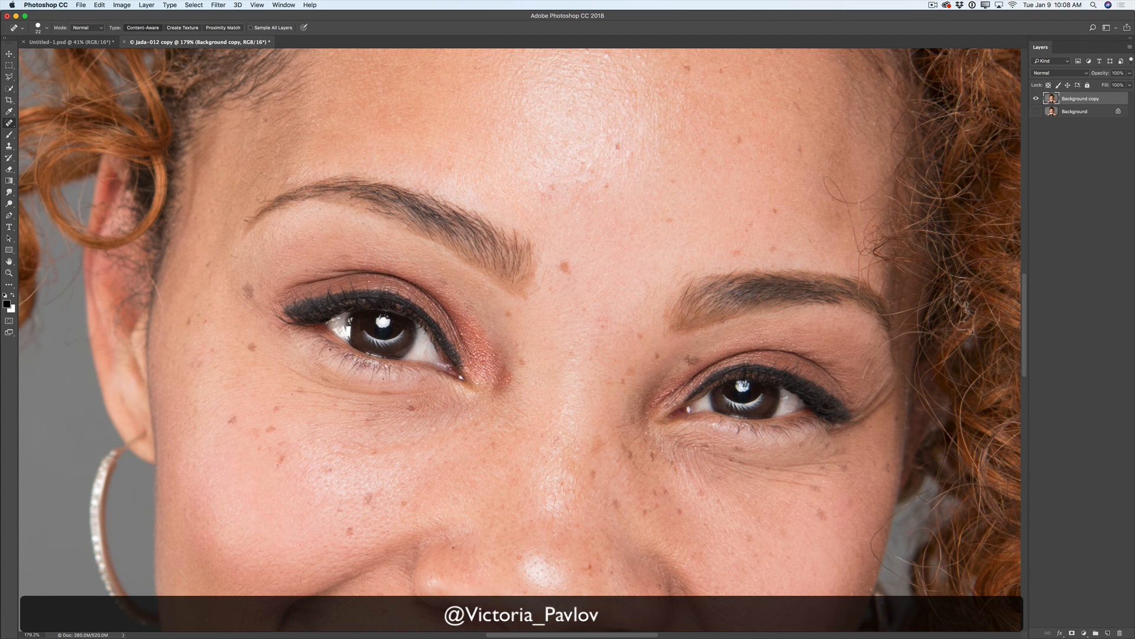
Step: Heal stray hairs around the image-left eyebrow tail and ear, plus small spots around the nose bridge and forehead
{"action": "left_click_drag", "start_coordinate": [260, 200], "coordinate": [256, 223]}
{"action": "left_click", "coordinate": [159, 303]}
{"action": "left_click_drag", "start_coordinate": [138, 246], "coordinate": [152, 284]}
{"action": "left_click", "coordinate": [576, 337]}
{"action": "left_click", "coordinate": [621, 427]}
{"action": "left_click", "coordinate": [619, 435]}
{"action": "left_click_drag", "start_coordinate": [649, 294], "coordinate": [647, 316]}
{"action": "left_click", "coordinate": [11, 125]}
{"action": "left_click", "coordinate": [36, 122]}
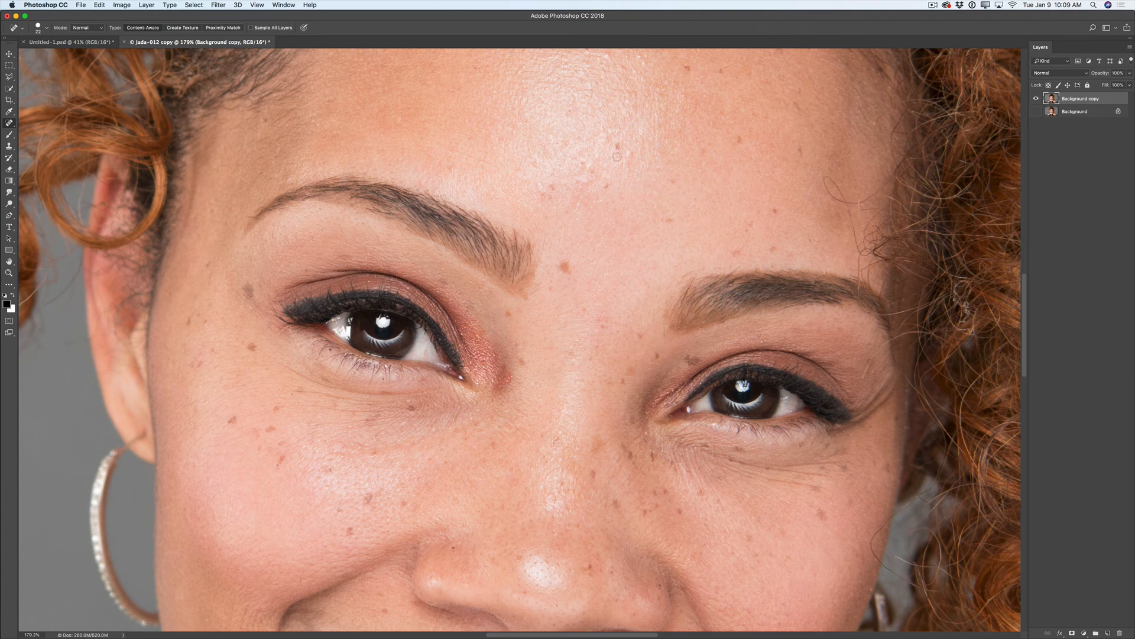
{"action": "left_click", "coordinate": [629, 156]}
Step: Duplicate the retouched layer and heal the fine lines beneath the eye on the image's left side
{"action": "left_click_drag", "start_coordinate": [1080, 97], "coordinate": [1110, 631]}
{"action": "left_click", "coordinate": [294, 368]}
{"action": "left_click", "coordinate": [353, 376]}
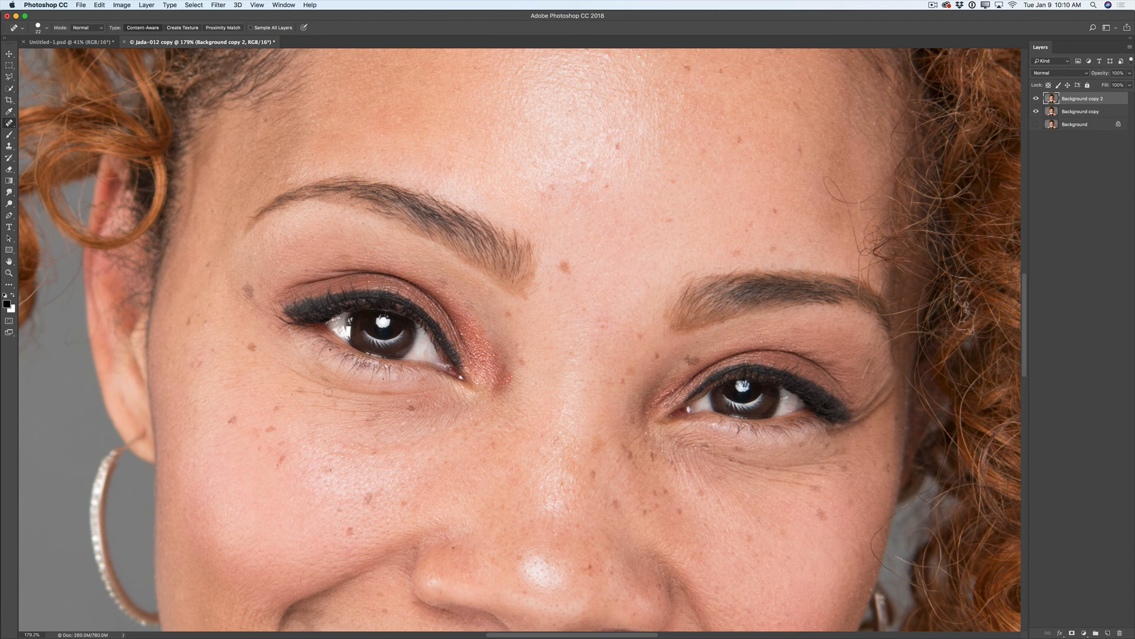
{"action": "mouse_move", "coordinate": [277, 362]}
{"action": "left_mouse_down"}
{"action": "mouse_move", "coordinate": [336, 389]}
{"action": "mouse_move", "coordinate": [294, 398]}
{"action": "mouse_move", "coordinate": [328, 409]}
{"action": "mouse_move", "coordinate": [327, 392]}
{"action": "mouse_move", "coordinate": [346, 402]}
{"action": "mouse_move", "coordinate": [331, 381]}
{"action": "left_mouse_up"}
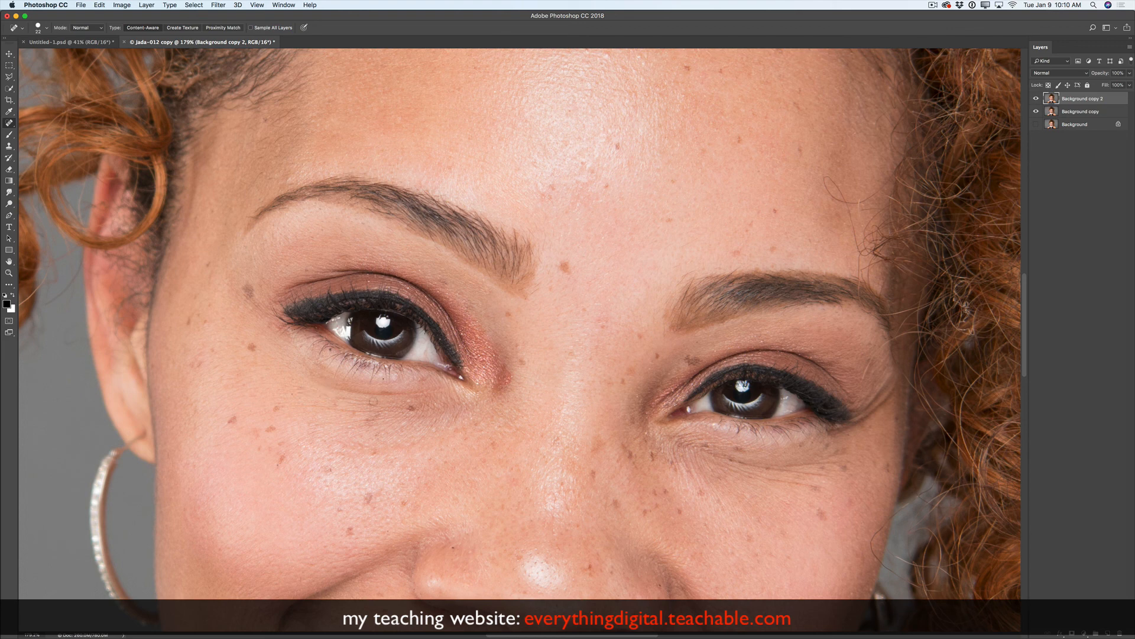
{"action": "mouse_move", "coordinate": [335, 397]}
{"action": "left_mouse_down"}
{"action": "mouse_move", "coordinate": [298, 407]}
{"action": "mouse_move", "coordinate": [357, 415]}
{"action": "mouse_move", "coordinate": [316, 394]}
{"action": "mouse_move", "coordinate": [357, 412]}
{"action": "mouse_move", "coordinate": [400, 411]}
{"action": "left_mouse_up"}
Step: Heal the area at the inner end of the image-left eyebrow and the remaining lines under that eye
{"action": "left_click", "coordinate": [551, 272]}
{"action": "left_click", "coordinate": [539, 283]}
{"action": "left_click", "coordinate": [534, 295]}
{"action": "left_click_drag", "start_coordinate": [344, 424], "coordinate": [368, 424]}
{"action": "left_click_drag", "start_coordinate": [311, 374], "coordinate": [326, 377]}
{"action": "left_click", "coordinate": [299, 386]}
Step: Heal the wrinkles and fine lines beneath the eye on the image's right side
{"action": "left_click_drag", "start_coordinate": [819, 486], "coordinate": [758, 478]}
{"action": "mouse_move", "coordinate": [824, 473]}
{"action": "left_mouse_down"}
{"action": "mouse_move", "coordinate": [776, 471]}
{"action": "mouse_move", "coordinate": [819, 463]}
{"action": "left_mouse_up"}
{"action": "left_click_drag", "start_coordinate": [819, 464], "coordinate": [806, 465]}
{"action": "mouse_move", "coordinate": [774, 469]}
{"action": "left_mouse_down"}
{"action": "mouse_move", "coordinate": [754, 469]}
{"action": "mouse_move", "coordinate": [768, 470]}
{"action": "left_mouse_up"}
{"action": "left_click", "coordinate": [668, 437]}
{"action": "left_click_drag", "start_coordinate": [689, 427], "coordinate": [680, 438]}
{"action": "left_click", "coordinate": [682, 443]}
{"action": "left_click_drag", "start_coordinate": [698, 438], "coordinate": [681, 443]}
{"action": "left_click", "coordinate": [681, 440]}
{"action": "left_click", "coordinate": [703, 452]}
{"action": "left_click", "coordinate": [704, 451]}
Step: Duplicate the working layer and heal the stray hairs crossing the skin along the image-right temple and hairline
{"action": "key", "text": "super+j"}
{"action": "left_click_drag", "start_coordinate": [899, 331], "coordinate": [915, 315]}
{"action": "mouse_move", "coordinate": [884, 184]}
{"action": "left_mouse_down"}
{"action": "mouse_move", "coordinate": [849, 203]}
{"action": "mouse_move", "coordinate": [822, 177]}
{"action": "mouse_move", "coordinate": [844, 193]}
{"action": "mouse_move", "coordinate": [870, 253]}
{"action": "left_mouse_up"}
{"action": "left_click_drag", "start_coordinate": [874, 207], "coordinate": [858, 217]}
{"action": "left_click", "coordinate": [864, 250]}
{"action": "left_click", "coordinate": [862, 243]}
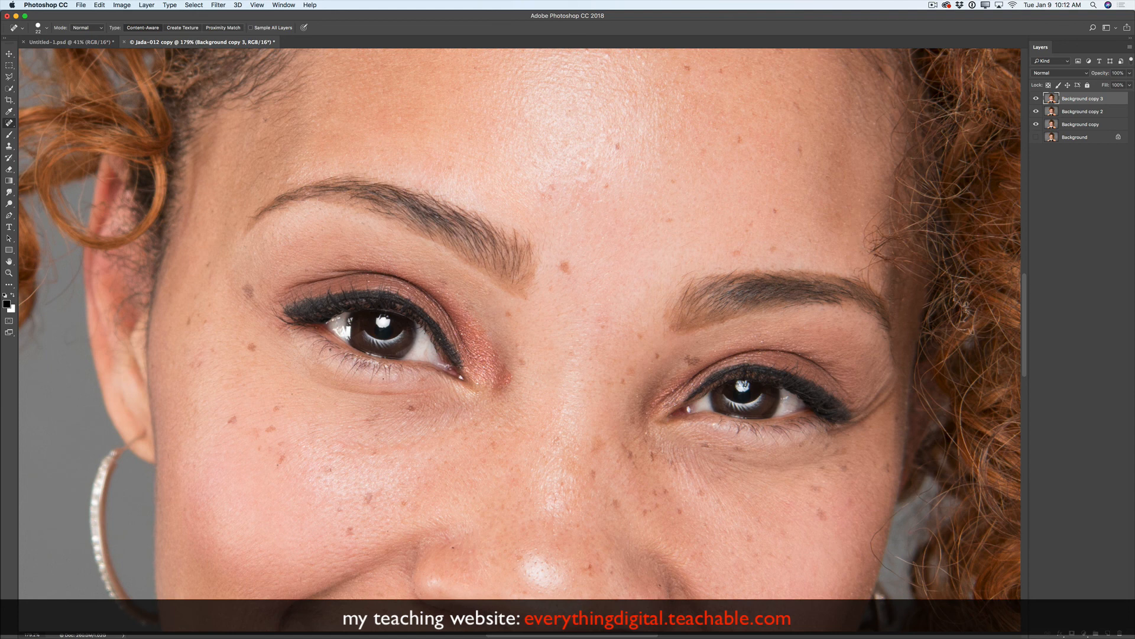
{"action": "left_click_drag", "start_coordinate": [856, 275], "coordinate": [891, 259]}
{"action": "left_click", "coordinate": [869, 273]}
{"action": "left_click_drag", "start_coordinate": [886, 205], "coordinate": [869, 223]}
{"action": "left_click", "coordinate": [883, 223]}
{"action": "left_click", "coordinate": [882, 221]}
{"action": "left_click", "coordinate": [880, 240]}
Step: Duplicate the working layer again and heal the crease at the outer corner of the image-right eye
{"action": "left_click_drag", "start_coordinate": [1074, 102], "coordinate": [1107, 631]}
{"action": "left_click_drag", "start_coordinate": [887, 379], "coordinate": [880, 388]}
{"action": "left_click", "coordinate": [884, 391]}
{"action": "left_click", "coordinate": [887, 386]}
{"action": "left_click", "coordinate": [884, 389]}
{"action": "left_click", "coordinate": [874, 399]}
{"action": "left_click", "coordinate": [866, 408]}
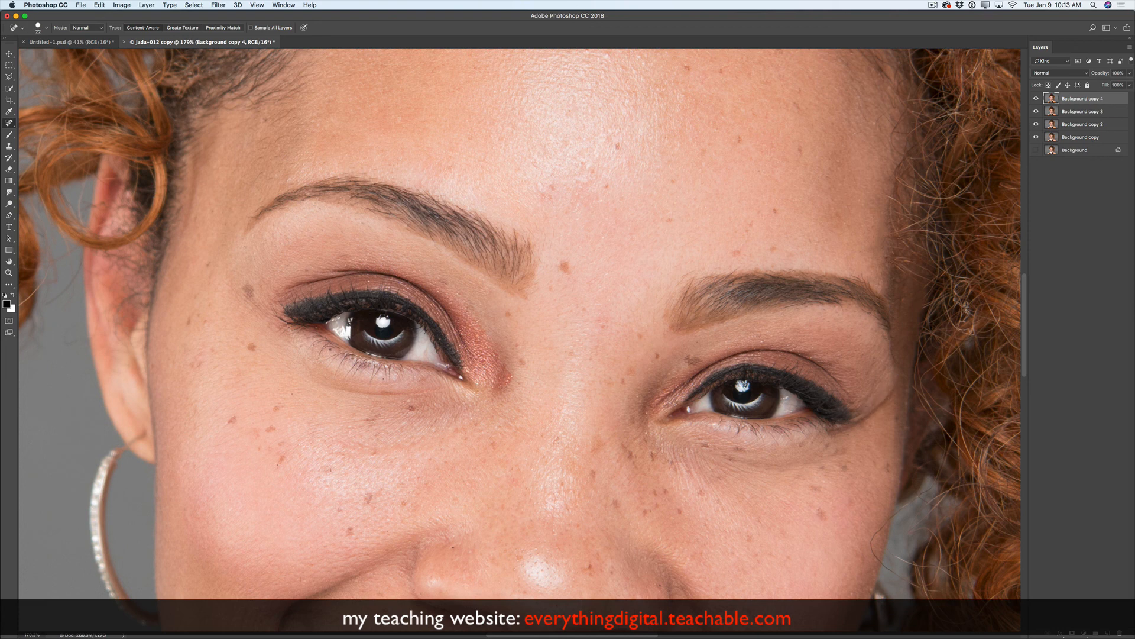
{"action": "left_click", "coordinate": [892, 393]}
{"action": "left_click_drag", "start_coordinate": [880, 402], "coordinate": [870, 411]}
{"action": "left_click", "coordinate": [883, 401]}
Step: Delete the intermediate layers Background copy, Background copy 2 and Background copy 3
{"action": "left_click", "coordinate": [9, 273]}
{"action": "left_click_drag", "start_coordinate": [546, 385], "coordinate": [587, 408]}
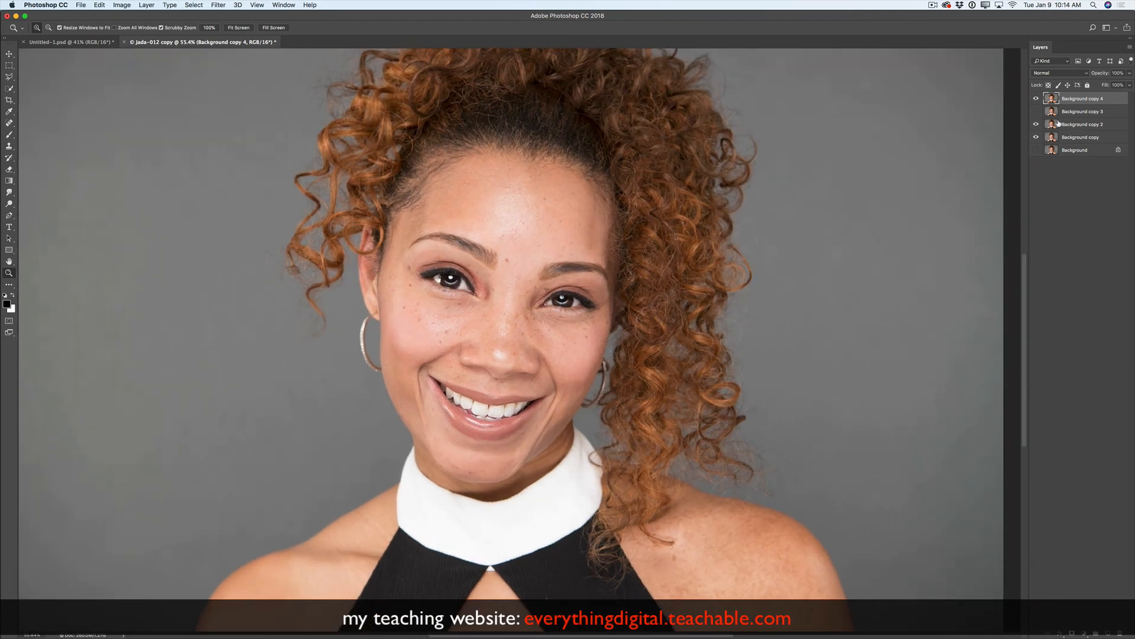
{"action": "left_click", "coordinate": [1071, 112]}
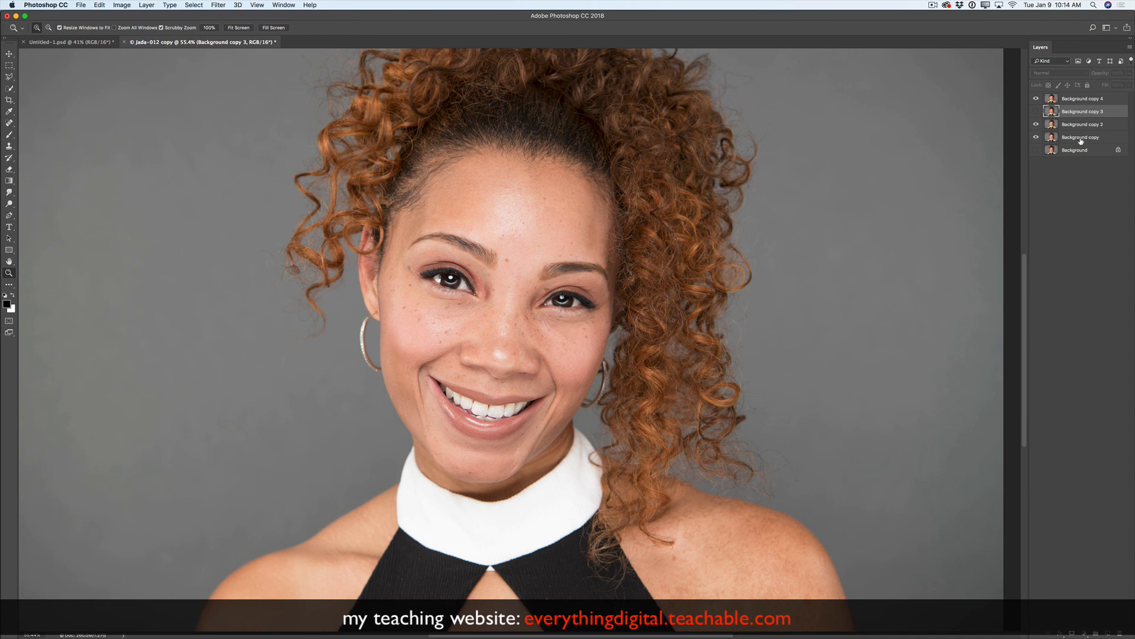
{"action": "left_click", "coordinate": [1087, 139], "text": "shift"}
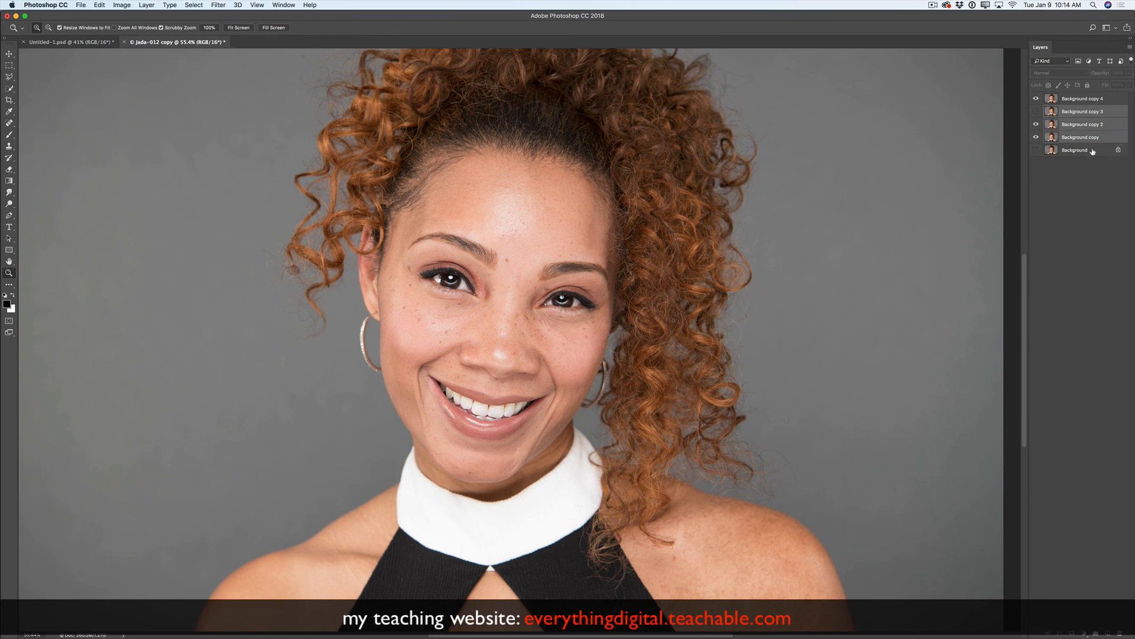
{"action": "key", "text": "Delete"}
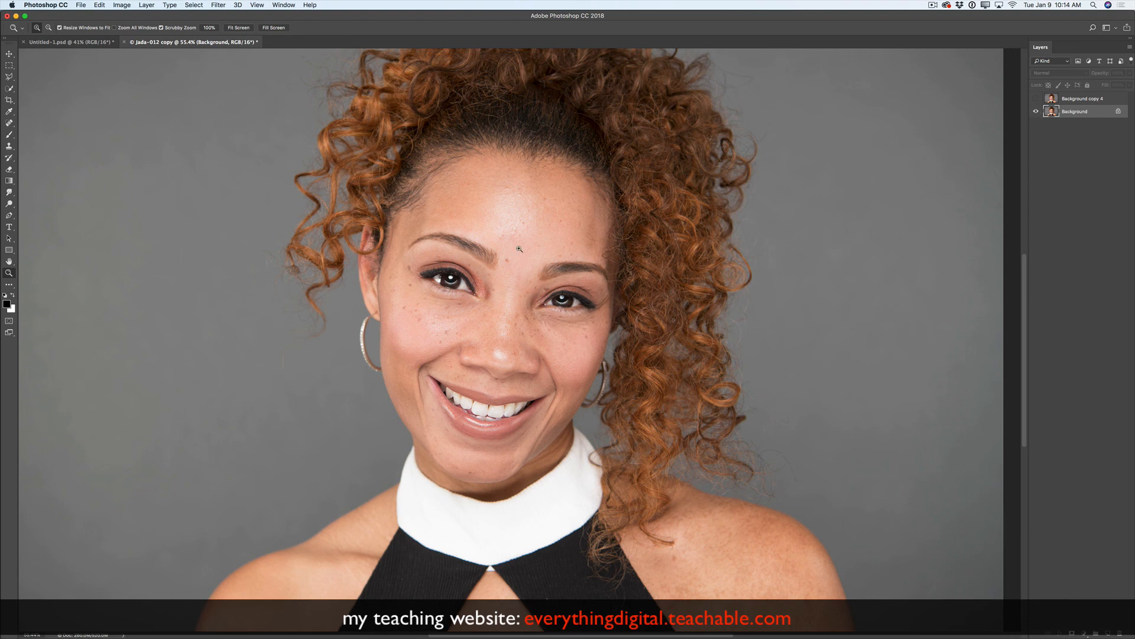
Step: Compare the original face with the retouched Background copy 4 layer up close
{"action": "left_click_drag", "start_coordinate": [519, 247], "coordinate": [565, 271]}
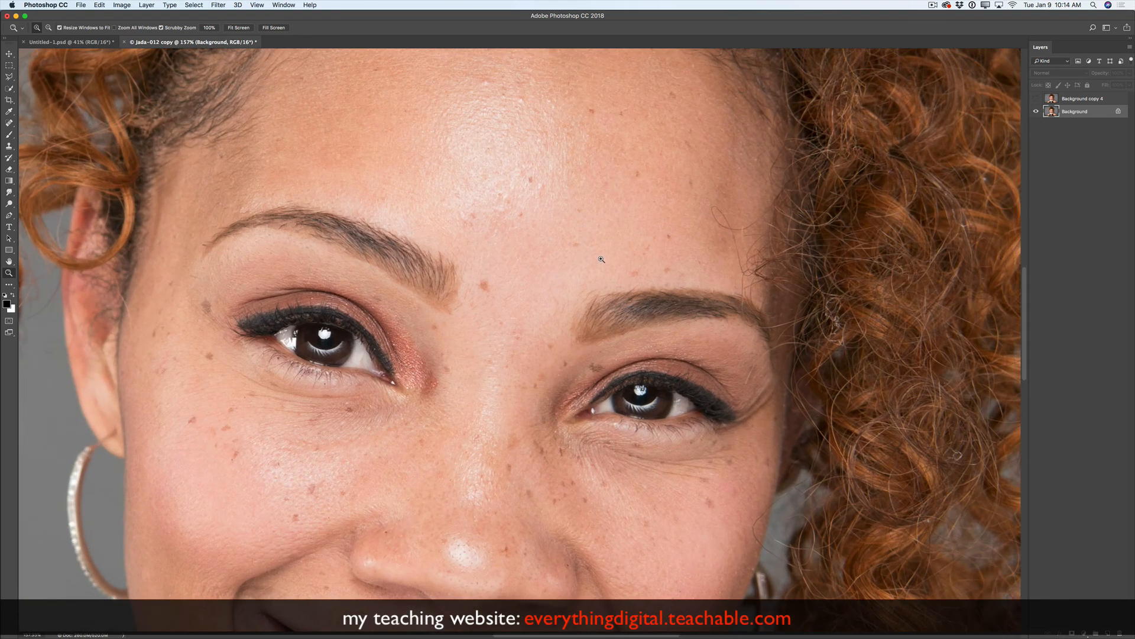
{"action": "left_click", "coordinate": [1037, 99]}
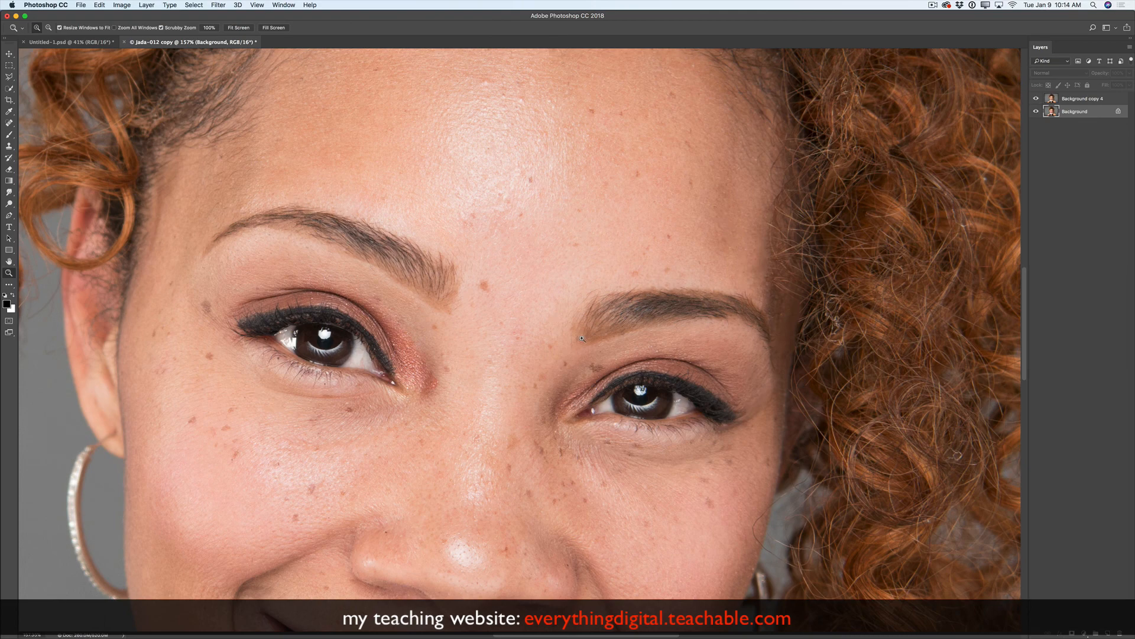
{"action": "left_click_drag", "start_coordinate": [582, 338], "coordinate": [542, 333]}
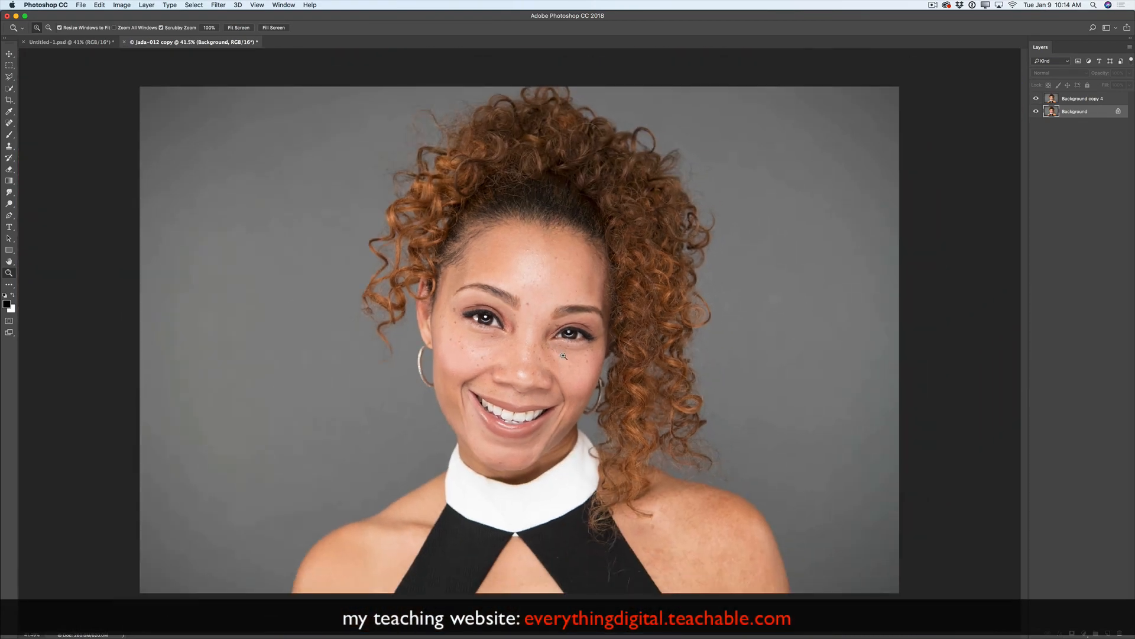
Step: Duplicate the Background copy 4 layer and show only the new copy
{"action": "left_click", "coordinate": [1065, 101]}
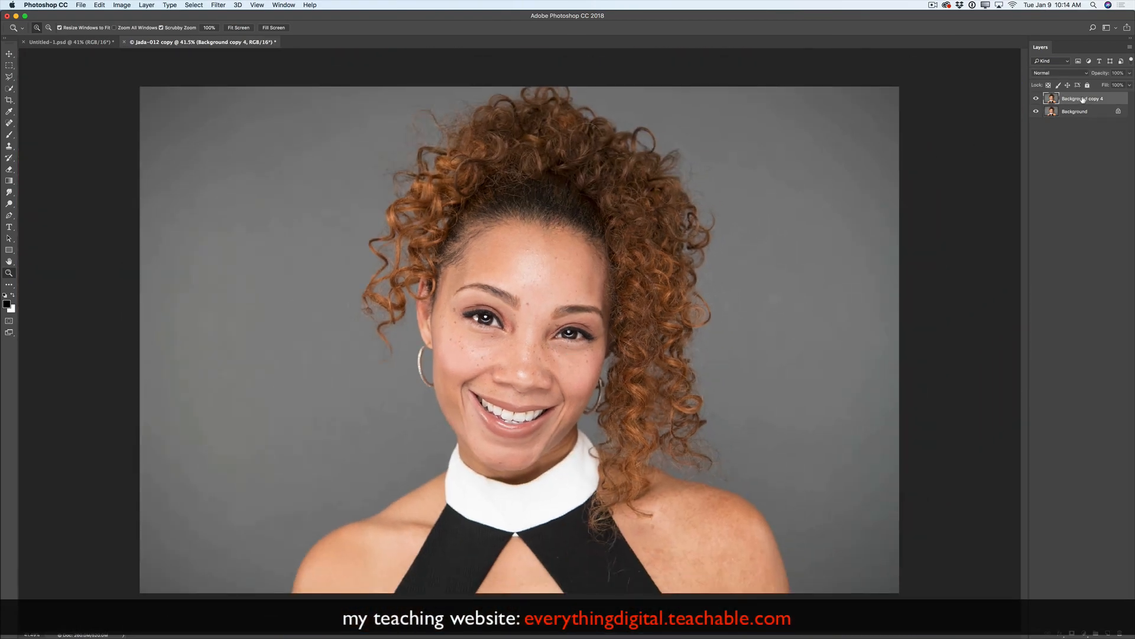
{"action": "left_click_drag", "start_coordinate": [1084, 99], "coordinate": [1107, 633]}
{"action": "left_click", "coordinate": [1036, 99], "text": "alt"}
Step: Heal the lint specks on the black strap of the top with the Spot Healing Brush
{"action": "left_click_drag", "start_coordinate": [620, 578], "coordinate": [680, 586]}
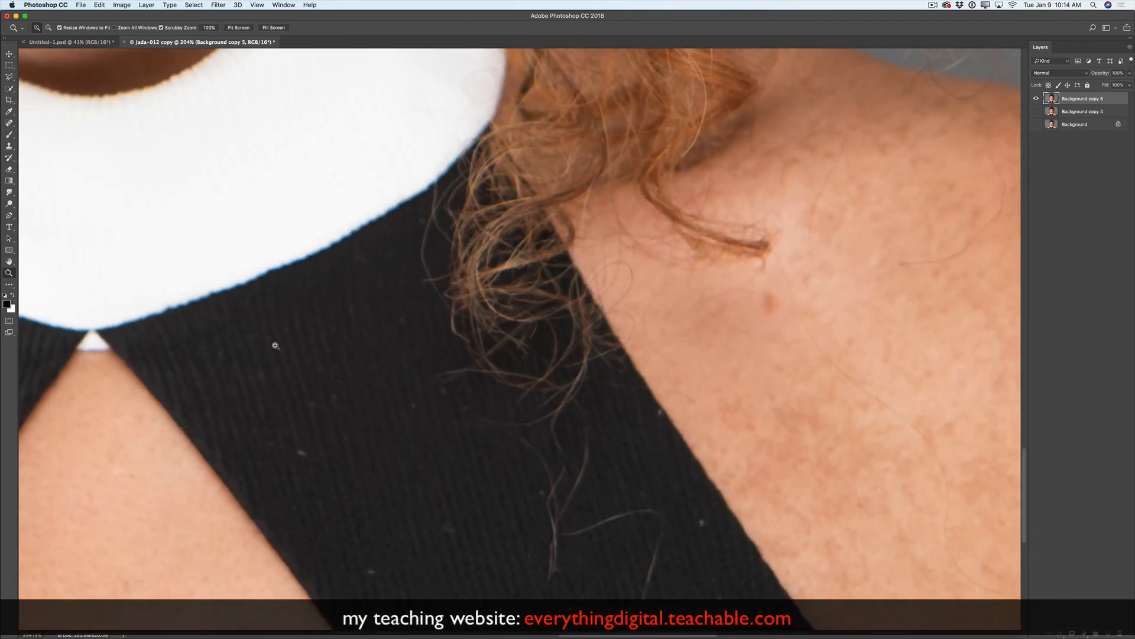
{"action": "left_click", "coordinate": [9, 123]}
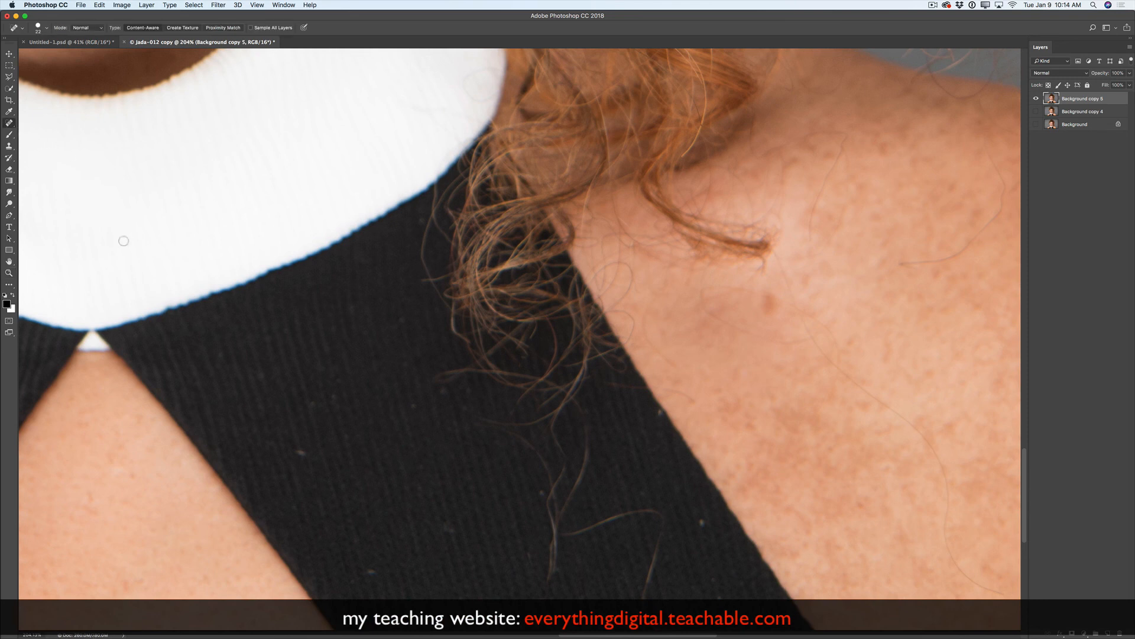
{"action": "left_click", "coordinate": [300, 452]}
{"action": "left_click", "coordinate": [372, 573]}
{"action": "left_click", "coordinate": [699, 519]}
{"action": "left_click", "coordinate": [543, 495]}
Step: Heal the loose hairs lying across the bare shoulder and along the edge of the black strap
{"action": "mouse_move", "coordinate": [843, 375]}
{"action": "left_mouse_down"}
{"action": "mouse_move", "coordinate": [925, 437]}
{"action": "mouse_move", "coordinate": [952, 484]}
{"action": "mouse_move", "coordinate": [947, 534]}
{"action": "mouse_move", "coordinate": [963, 574]}
{"action": "mouse_move", "coordinate": [999, 595]}
{"action": "left_mouse_up"}
{"action": "mouse_move", "coordinate": [754, 291]}
{"action": "left_mouse_down"}
{"action": "mouse_move", "coordinate": [710, 287]}
{"action": "mouse_move", "coordinate": [698, 298]}
{"action": "mouse_move", "coordinate": [744, 331]}
{"action": "mouse_move", "coordinate": [808, 342]}
{"action": "left_mouse_up"}
{"action": "mouse_move", "coordinate": [779, 253]}
{"action": "left_mouse_down"}
{"action": "mouse_move", "coordinate": [823, 355]}
{"action": "mouse_move", "coordinate": [789, 342]}
{"action": "mouse_move", "coordinate": [818, 337]}
{"action": "mouse_move", "coordinate": [816, 318]}
{"action": "mouse_move", "coordinate": [838, 361]}
{"action": "left_mouse_up"}
{"action": "left_click_drag", "start_coordinate": [818, 322], "coordinate": [830, 332]}
{"action": "left_click_drag", "start_coordinate": [900, 265], "coordinate": [968, 250]}
{"action": "mouse_move", "coordinate": [990, 156]}
{"action": "left_mouse_down"}
{"action": "mouse_move", "coordinate": [1006, 183]}
{"action": "mouse_move", "coordinate": [1000, 212]}
{"action": "mouse_move", "coordinate": [900, 264]}
{"action": "left_mouse_up"}
{"action": "mouse_move", "coordinate": [817, 134]}
{"action": "left_mouse_down"}
{"action": "mouse_move", "coordinate": [838, 158]}
{"action": "mouse_move", "coordinate": [808, 231]}
{"action": "mouse_move", "coordinate": [815, 247]}
{"action": "left_mouse_up"}
{"action": "left_click_drag", "start_coordinate": [825, 192], "coordinate": [816, 211]}
{"action": "left_click_drag", "start_coordinate": [789, 262], "coordinate": [800, 259]}
{"action": "left_click_drag", "start_coordinate": [845, 216], "coordinate": [839, 225]}
{"action": "mouse_move", "coordinate": [655, 311]}
{"action": "left_mouse_down"}
{"action": "mouse_move", "coordinate": [646, 352]}
{"action": "mouse_move", "coordinate": [674, 371]}
{"action": "mouse_move", "coordinate": [677, 396]}
{"action": "mouse_move", "coordinate": [696, 402]}
{"action": "left_mouse_up"}
{"action": "left_click_drag", "start_coordinate": [609, 378], "coordinate": [642, 392]}
Step: Remove the loose hairs crossing the lower part of the black strap, enlarging the healing brush to finish
{"action": "scroll", "coordinate": [1027, 456], "scroll_direction": "down", "scroll_amount": 3}
{"action": "mouse_move", "coordinate": [565, 461]}
{"action": "left_mouse_down"}
{"action": "mouse_move", "coordinate": [661, 441]}
{"action": "mouse_move", "coordinate": [647, 535]}
{"action": "mouse_move", "coordinate": [669, 562]}
{"action": "left_mouse_up"}
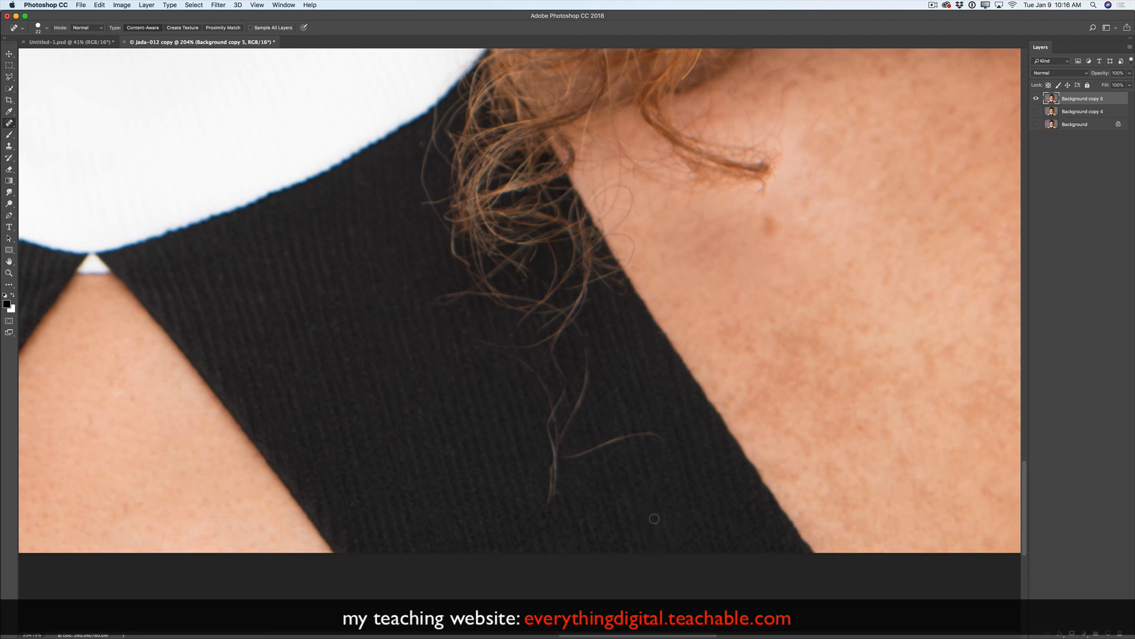
{"action": "left_click_drag", "start_coordinate": [643, 496], "coordinate": [647, 510]}
{"action": "left_click_drag", "start_coordinate": [576, 457], "coordinate": [633, 435]}
{"action": "right_click", "coordinate": [655, 379]}
{"action": "left_click_drag", "start_coordinate": [673, 391], "coordinate": [687, 391]}
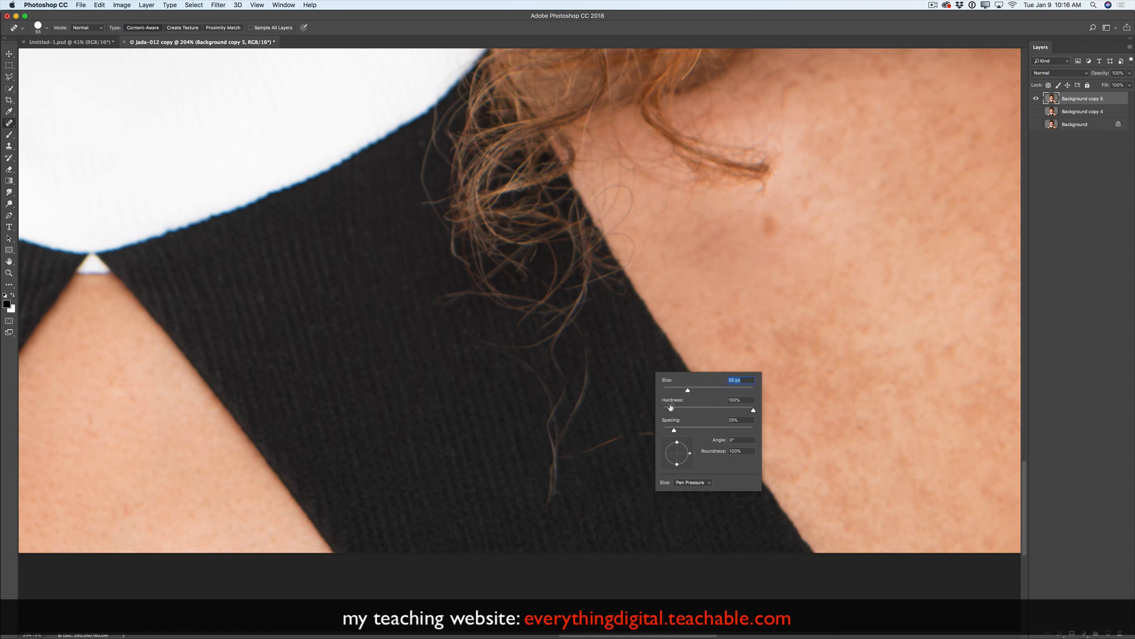
{"action": "left_click_drag", "start_coordinate": [582, 454], "coordinate": [660, 433]}
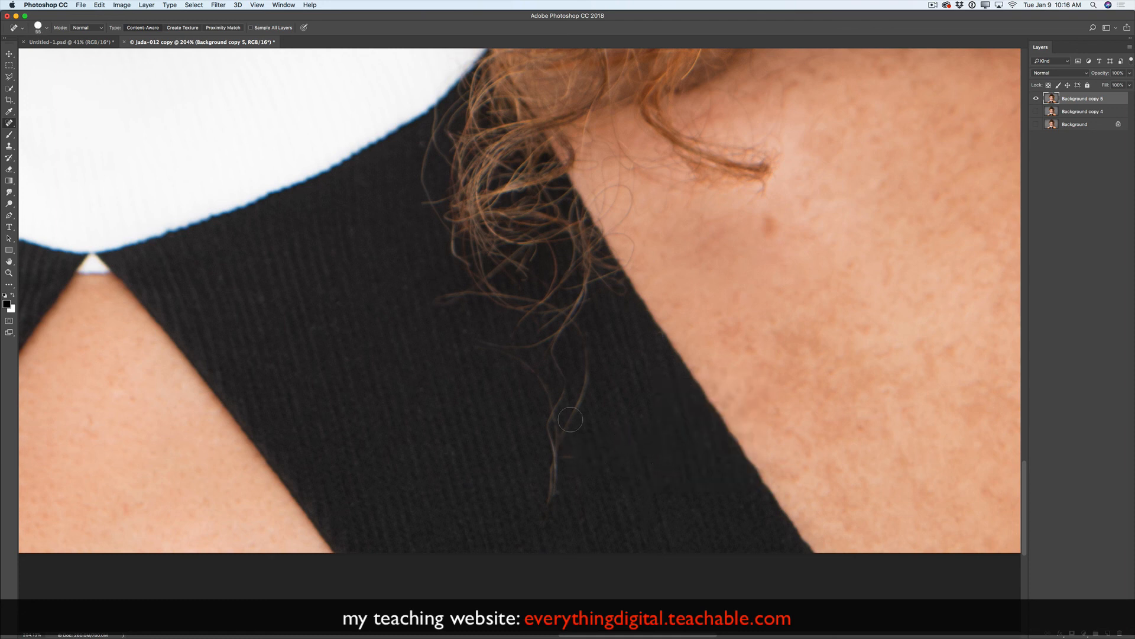
Step: Heal the thin strands hanging below the curls over the black strap
{"action": "left_click_drag", "start_coordinate": [558, 336], "coordinate": [560, 364]}
{"action": "left_click", "coordinate": [562, 377]}
{"action": "left_click_drag", "start_coordinate": [556, 408], "coordinate": [556, 464]}
{"action": "left_click_drag", "start_coordinate": [553, 449], "coordinate": [553, 507]}
{"action": "left_click_drag", "start_coordinate": [493, 350], "coordinate": [539, 378]}
{"action": "left_click_drag", "start_coordinate": [525, 369], "coordinate": [548, 391]}
{"action": "left_click_drag", "start_coordinate": [545, 388], "coordinate": [574, 459]}
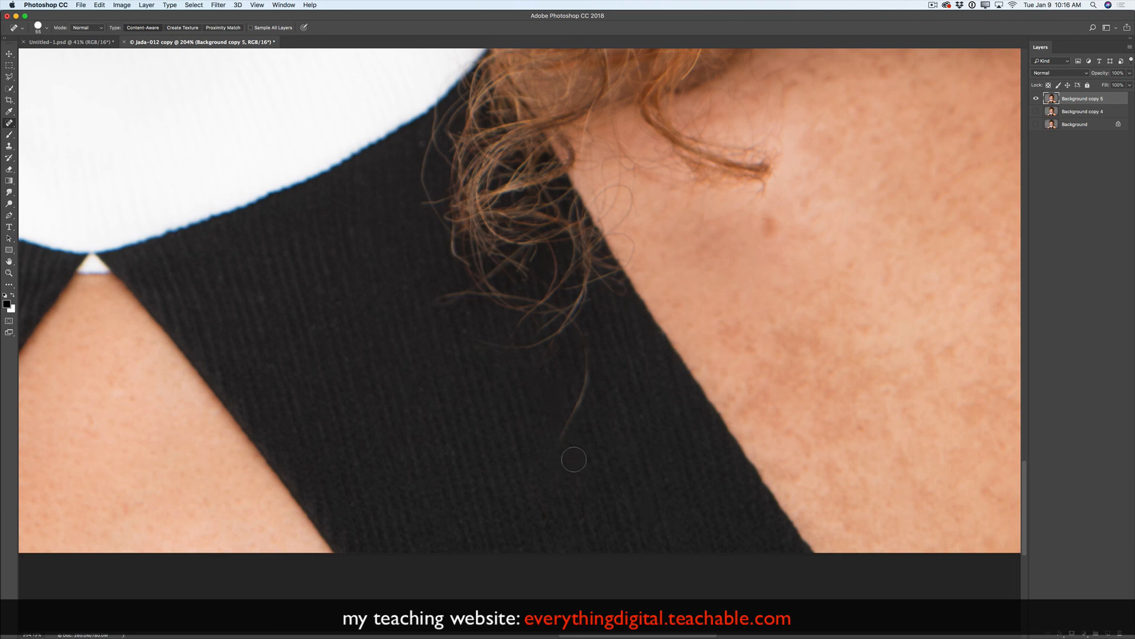
Step: Heal the remaining strands on the black strap and toggle layer visibility to compare the result
{"action": "left_click", "coordinate": [9, 273]}
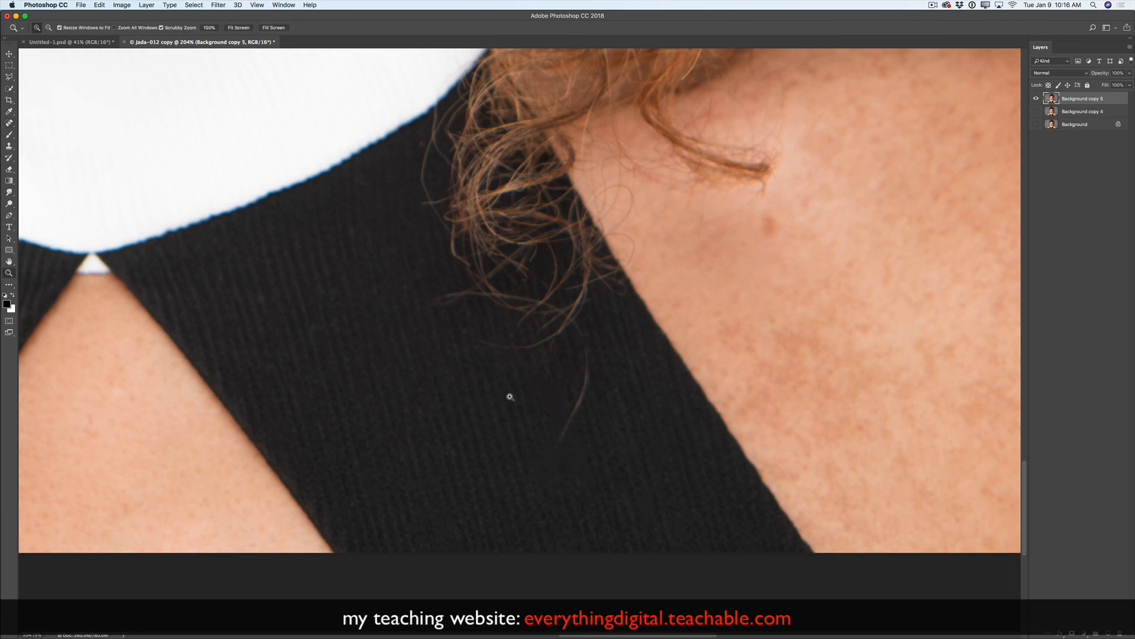
{"action": "left_click_drag", "start_coordinate": [507, 396], "coordinate": [471, 398]}
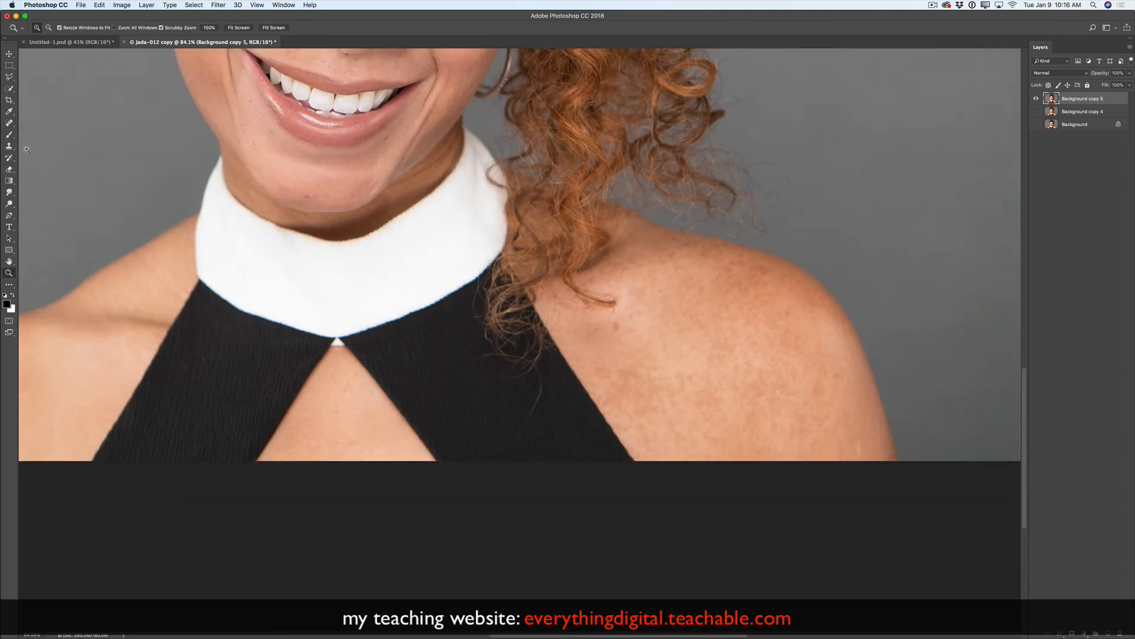
{"action": "left_click", "coordinate": [9, 123]}
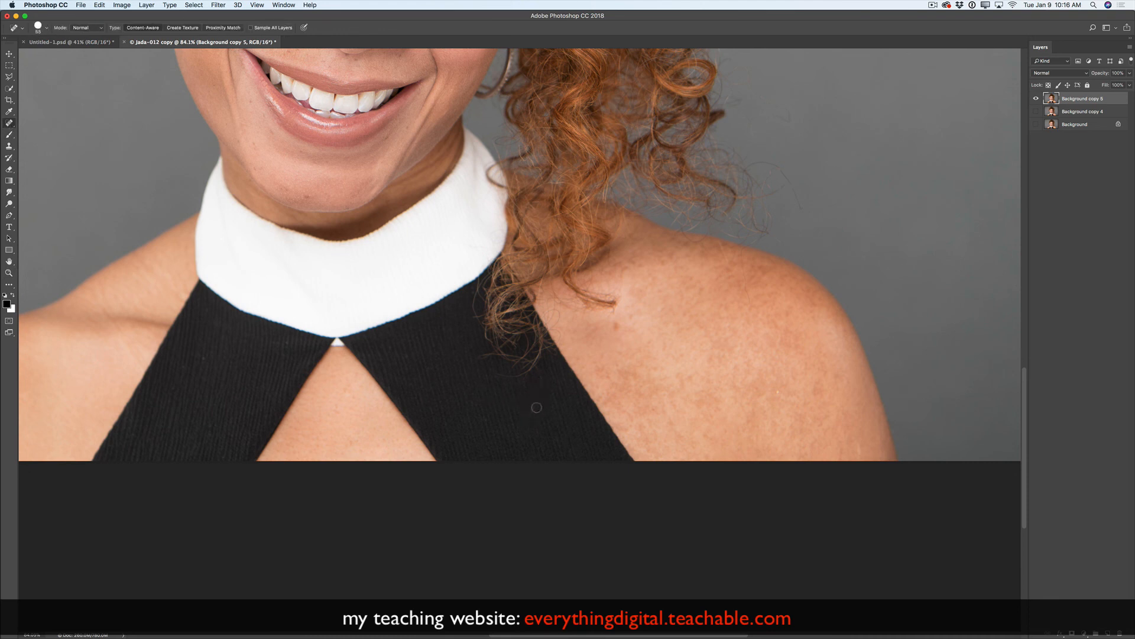
{"action": "left_click_drag", "start_coordinate": [536, 366], "coordinate": [539, 396]}
{"action": "mouse_move", "coordinate": [516, 375]}
{"action": "left_mouse_down"}
{"action": "mouse_move", "coordinate": [537, 366]}
{"action": "mouse_move", "coordinate": [528, 393]}
{"action": "left_mouse_up"}
{"action": "left_click", "coordinate": [488, 414]}
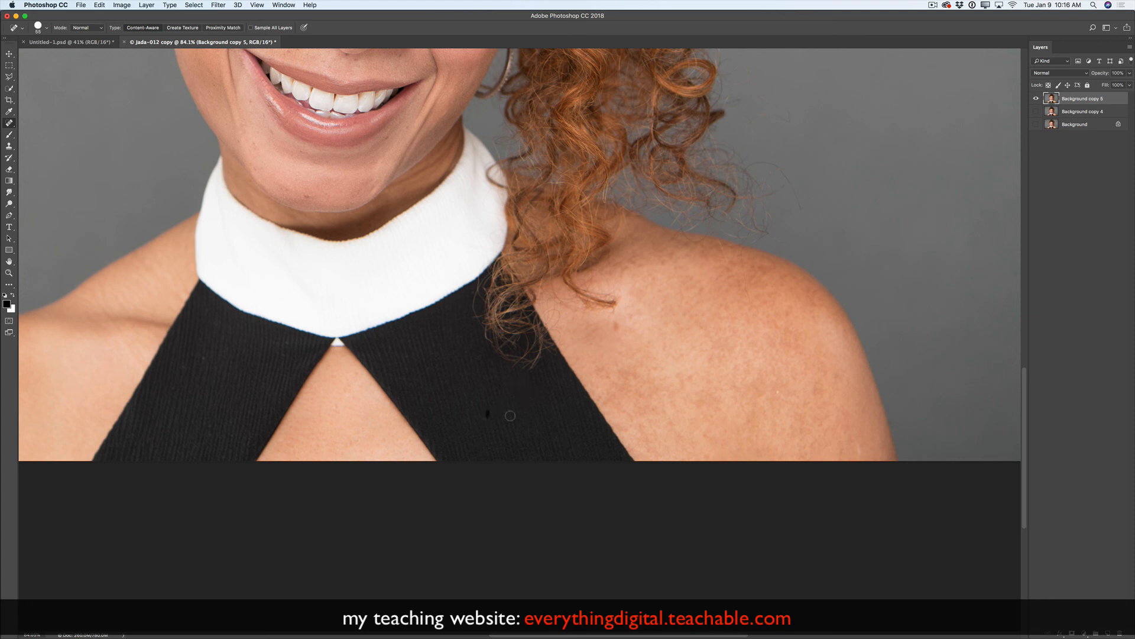
{"action": "left_click", "coordinate": [1036, 99]}
{"action": "left_click", "coordinate": [1036, 99]}
Step: Heal the flyaway hairs above the shoulder and against the gray background beside the lower image-right curls
{"action": "left_click", "coordinate": [722, 252]}
{"action": "left_click", "coordinate": [724, 252]}
{"action": "left_click_drag", "start_coordinate": [742, 251], "coordinate": [746, 291]}
{"action": "mouse_move", "coordinate": [758, 163]}
{"action": "left_mouse_down"}
{"action": "mouse_move", "coordinate": [795, 185]}
{"action": "mouse_move", "coordinate": [808, 223]}
{"action": "left_mouse_up"}
{"action": "mouse_move", "coordinate": [792, 118]}
{"action": "left_mouse_down"}
{"action": "mouse_move", "coordinate": [757, 110]}
{"action": "mouse_move", "coordinate": [779, 112]}
{"action": "mouse_move", "coordinate": [757, 99]}
{"action": "mouse_move", "coordinate": [756, 137]}
{"action": "left_mouse_up"}
Step: Enlarge the healing brush and clean up more flyaways in the background beside the image-right curls
{"action": "right_click", "coordinate": [861, 153]}
{"action": "left_click", "coordinate": [880, 145]}
{"action": "left_click_drag", "start_coordinate": [779, 93], "coordinate": [767, 114]}
{"action": "left_click", "coordinate": [783, 144]}
Step: Heal the flyaway hairs in the background on both sides of the upper hair
{"action": "left_click_drag", "start_coordinate": [1025, 382], "coordinate": [1003, 214]}
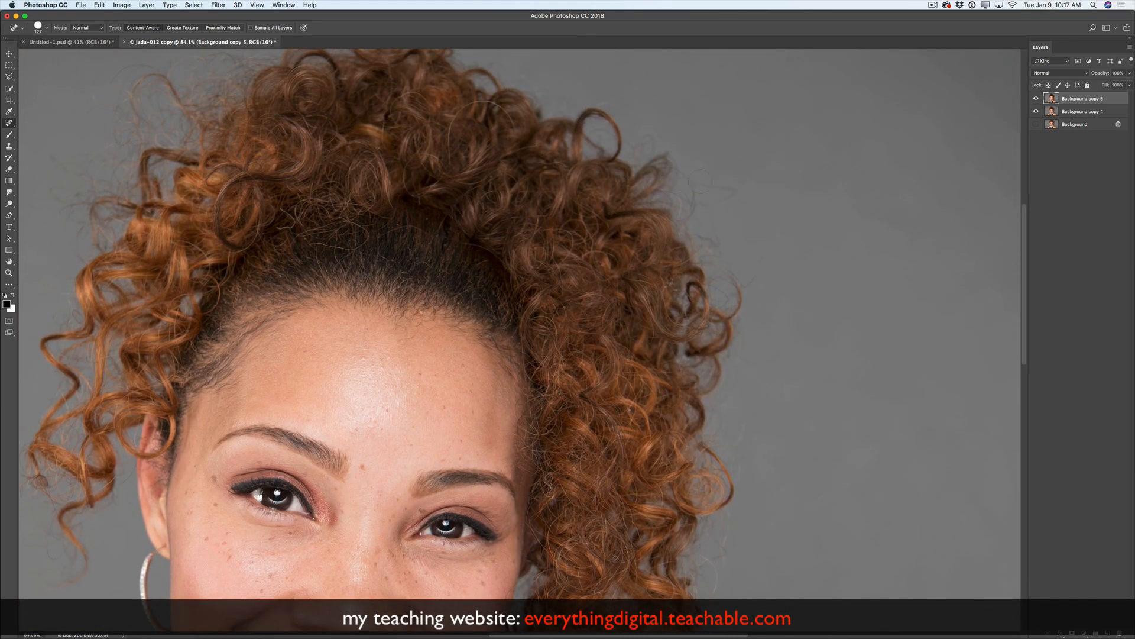
{"action": "mouse_move", "coordinate": [700, 180]}
{"action": "left_mouse_down"}
{"action": "mouse_move", "coordinate": [732, 184]}
{"action": "mouse_move", "coordinate": [699, 198]}
{"action": "left_mouse_up"}
{"action": "left_click_drag", "start_coordinate": [757, 258], "coordinate": [750, 287]}
{"action": "left_click_drag", "start_coordinate": [47, 150], "coordinate": [57, 163]}
{"action": "left_click_drag", "start_coordinate": [37, 202], "coordinate": [41, 199]}
Step: Heal the stray hairs in the gray background beside and below the image-left curls
{"action": "left_click_drag", "start_coordinate": [1029, 215], "coordinate": [1017, 316]}
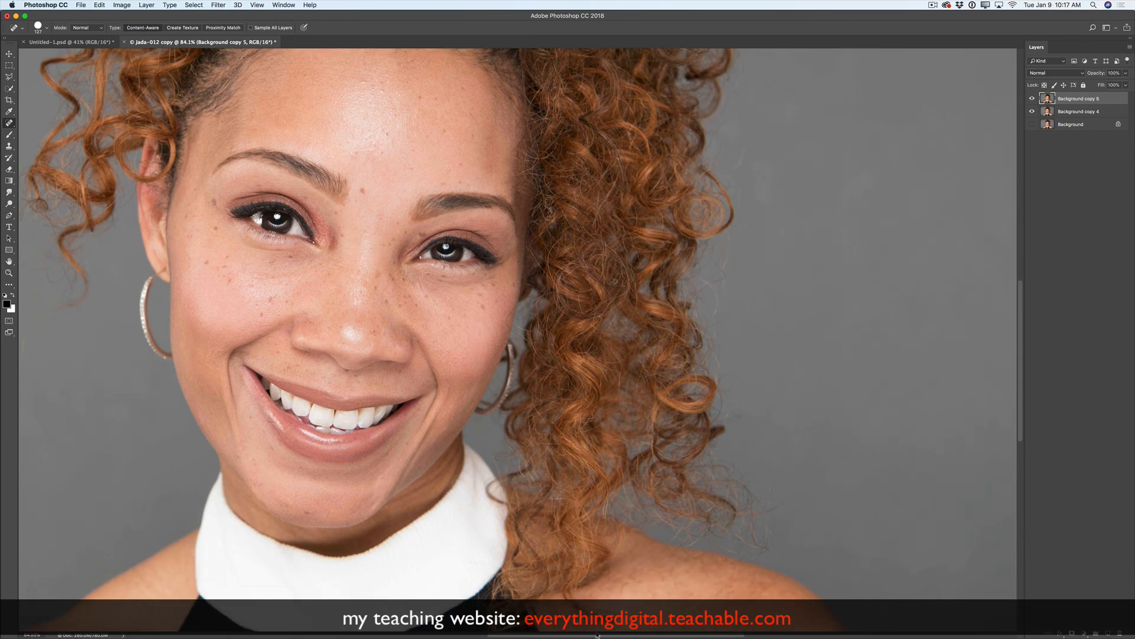
{"action": "left_click_drag", "start_coordinate": [604, 636], "coordinate": [535, 636]}
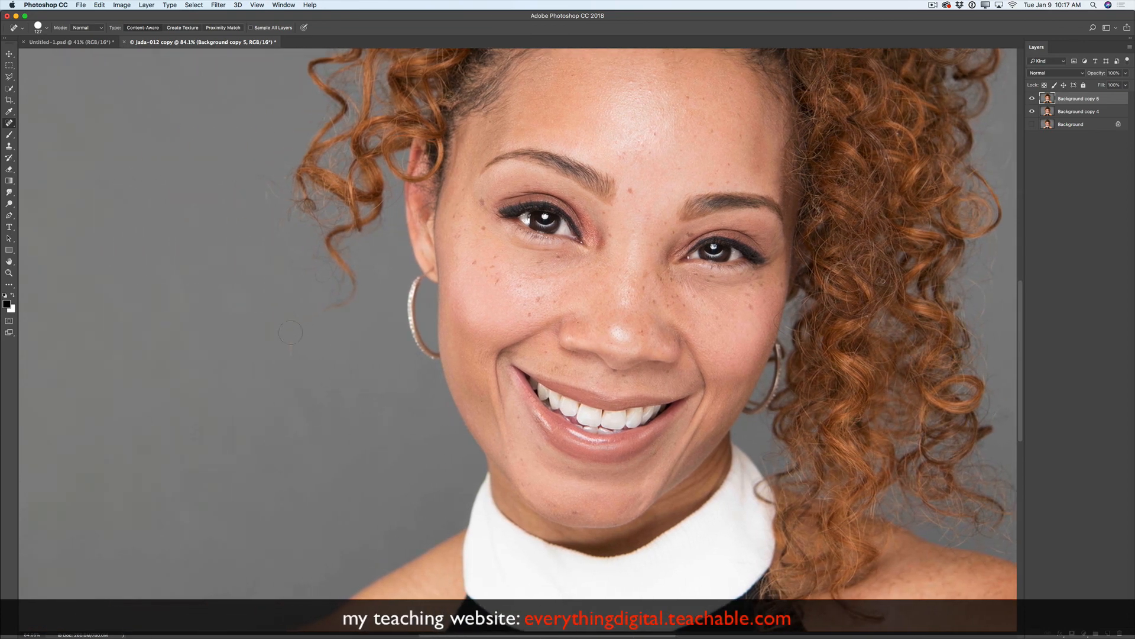
{"action": "mouse_move", "coordinate": [290, 332]}
{"action": "left_mouse_down"}
{"action": "mouse_move", "coordinate": [289, 358]}
{"action": "mouse_move", "coordinate": [312, 315]}
{"action": "left_mouse_up"}
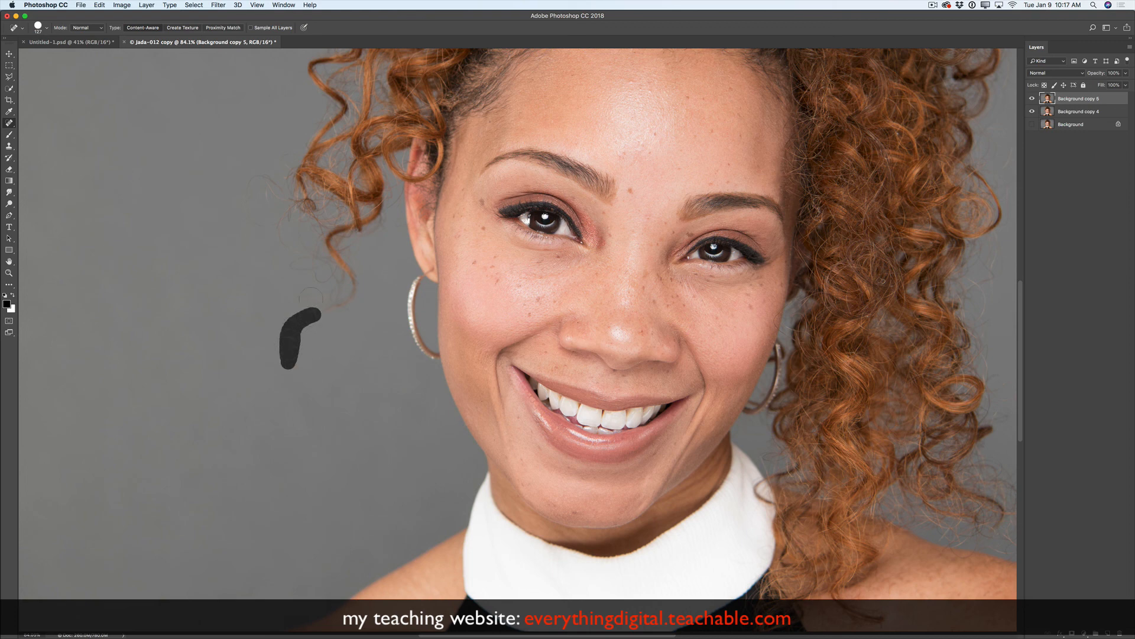
{"action": "mouse_move", "coordinate": [264, 177]}
{"action": "left_mouse_down"}
{"action": "mouse_move", "coordinate": [248, 184]}
{"action": "mouse_move", "coordinate": [275, 181]}
{"action": "mouse_move", "coordinate": [251, 208]}
{"action": "mouse_move", "coordinate": [250, 230]}
{"action": "mouse_move", "coordinate": [246, 199]}
{"action": "left_mouse_up"}
{"action": "left_click", "coordinate": [286, 155]}
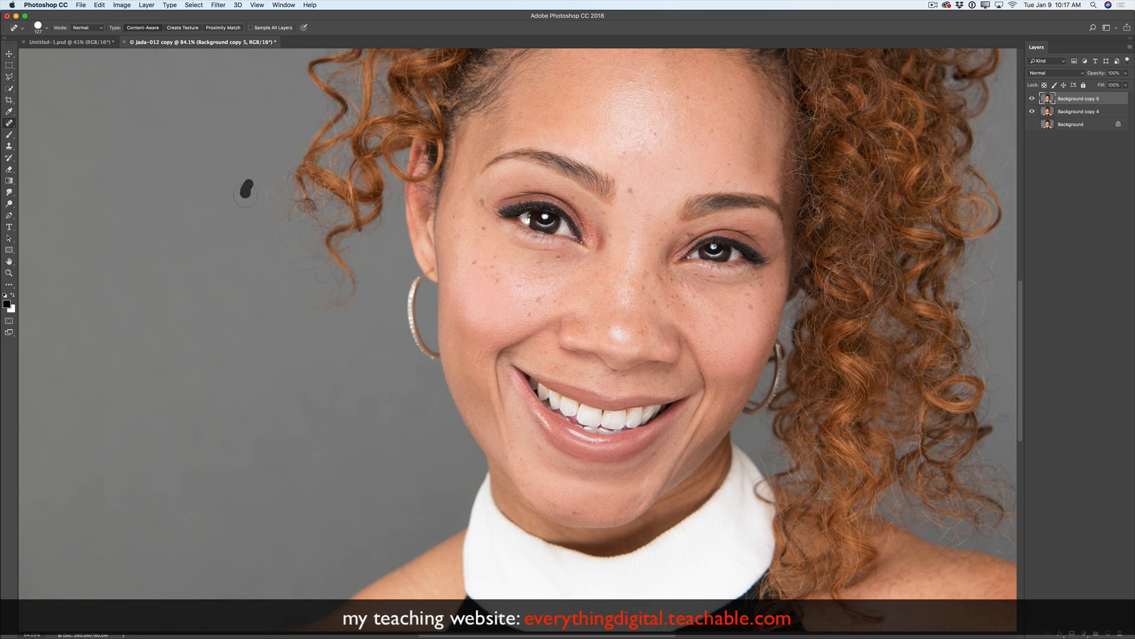
Step: Heal the stray hair below the image-left curls and a small spot on the nearby cheek
{"action": "left_click", "coordinate": [348, 311]}
{"action": "left_click", "coordinate": [470, 245]}
Step: Duplicate the Background copy 5 layer for retouching the hair above the forehead
{"action": "left_click_drag", "start_coordinate": [1024, 308], "coordinate": [1023, 235]}
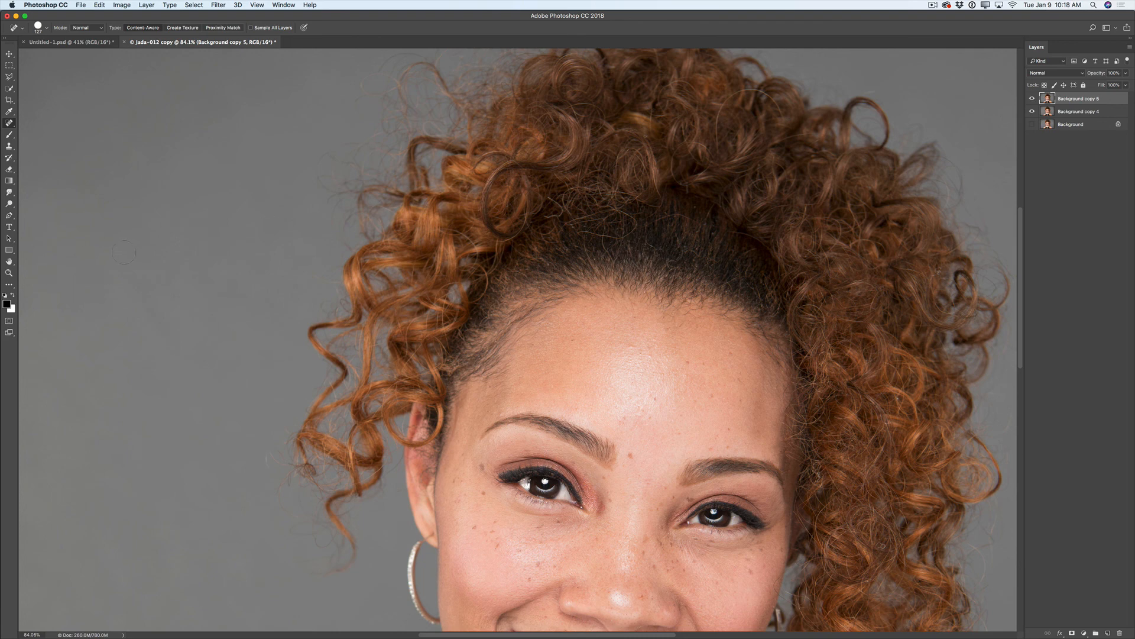
{"action": "left_click", "coordinate": [8, 273]}
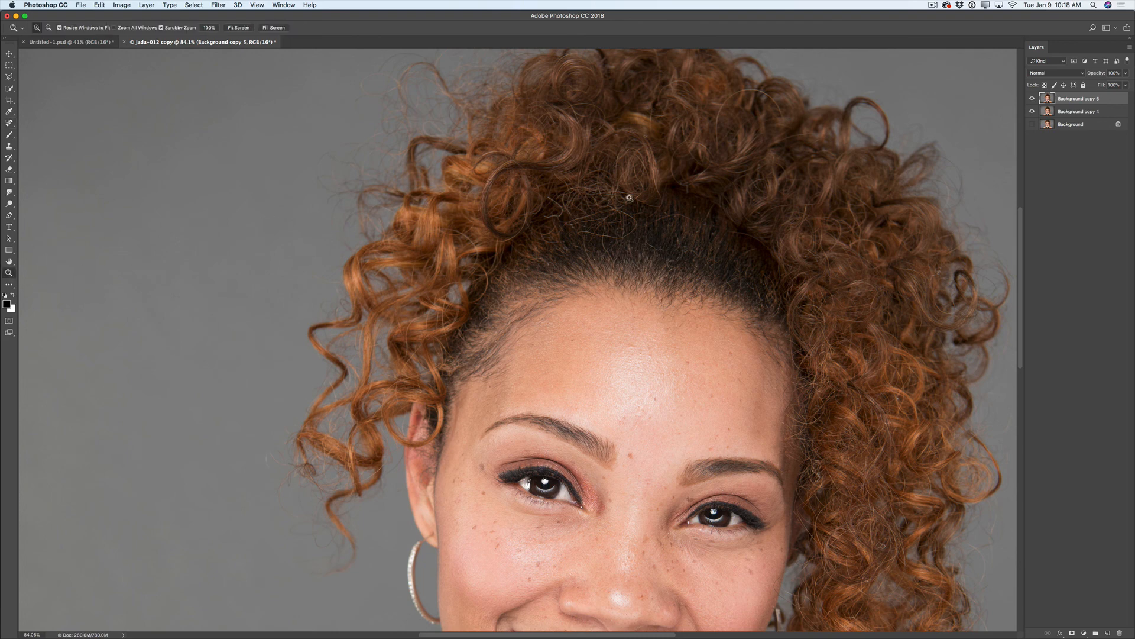
{"action": "left_click_drag", "start_coordinate": [630, 198], "coordinate": [627, 230]}
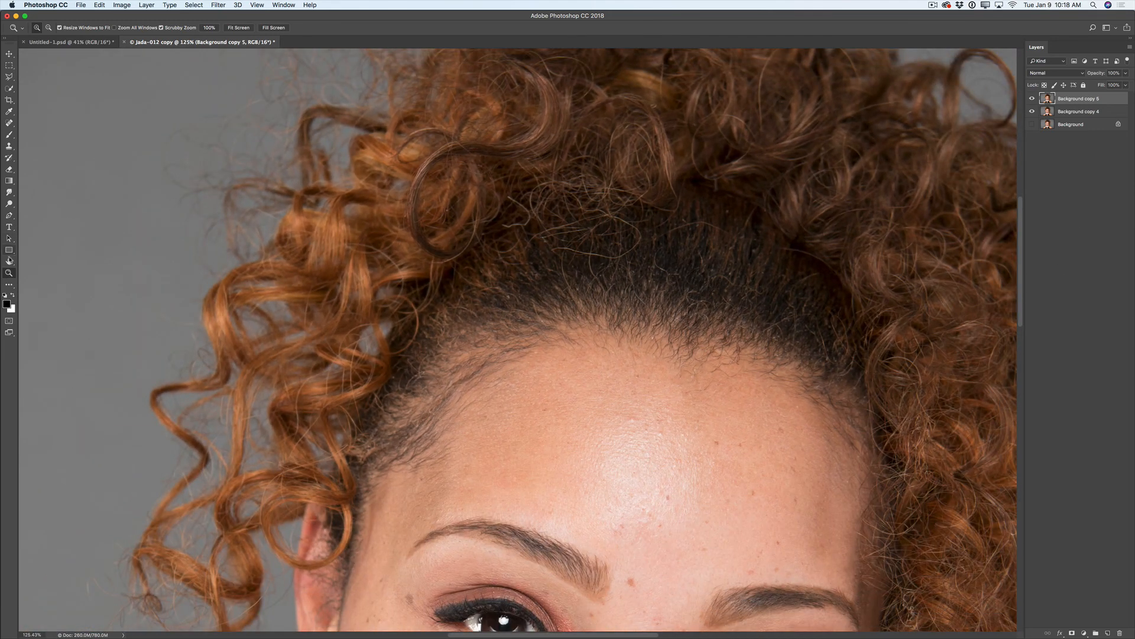
{"action": "left_click", "coordinate": [9, 261]}
{"action": "left_click_drag", "start_coordinate": [564, 275], "coordinate": [436, 279]}
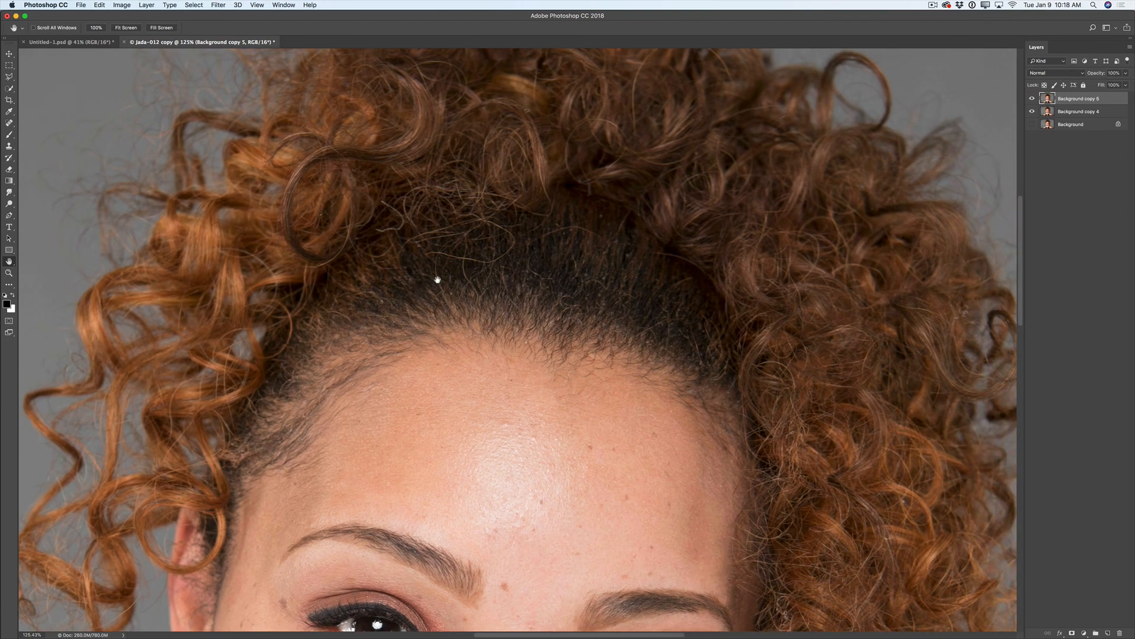
{"action": "left_click_drag", "start_coordinate": [1078, 98], "coordinate": [1108, 633]}
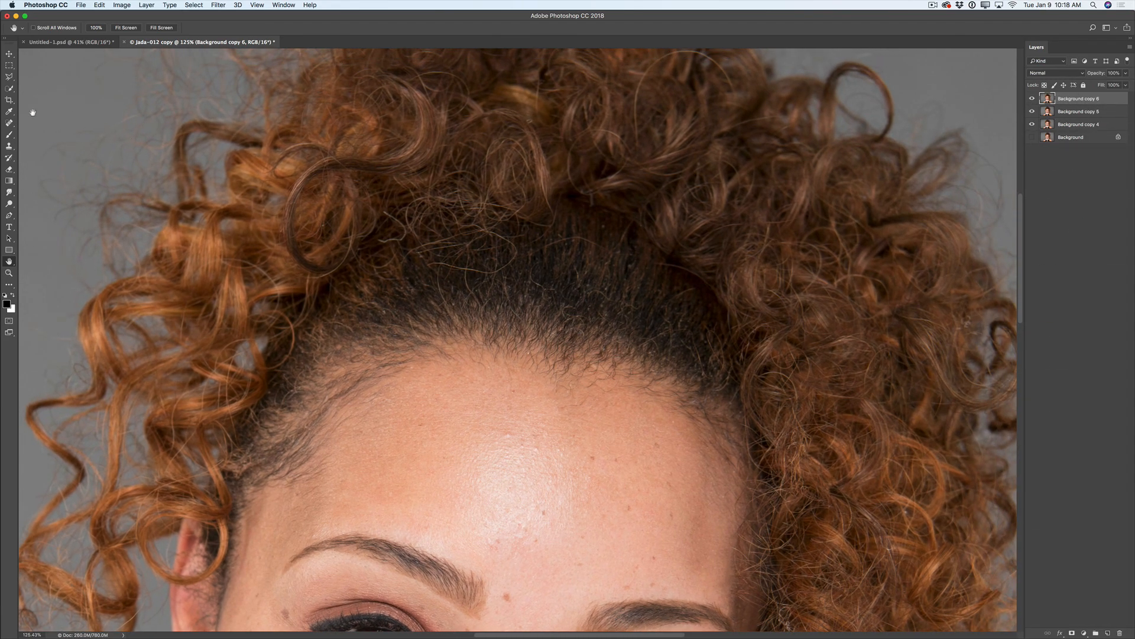
Step: Reduce the Spot Healing Brush to 24 px and heal the light stray hairs crossing the dark hair above the forehead
{"action": "left_click_drag", "start_coordinate": [9, 123], "coordinate": [45, 126]}
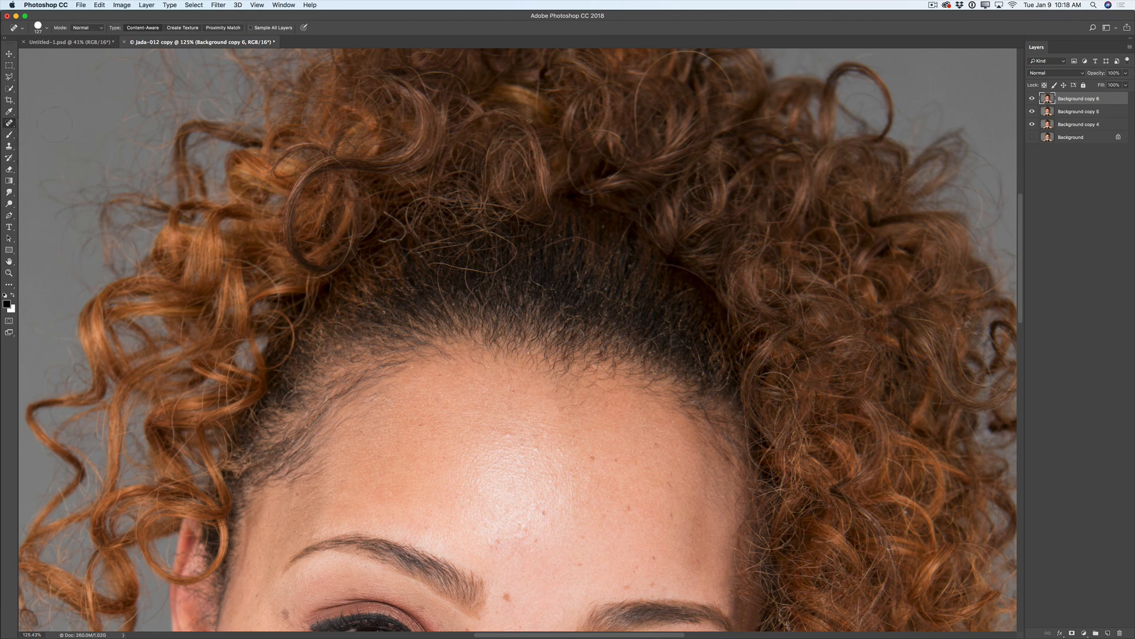
{"action": "right_click", "coordinate": [521, 240]}
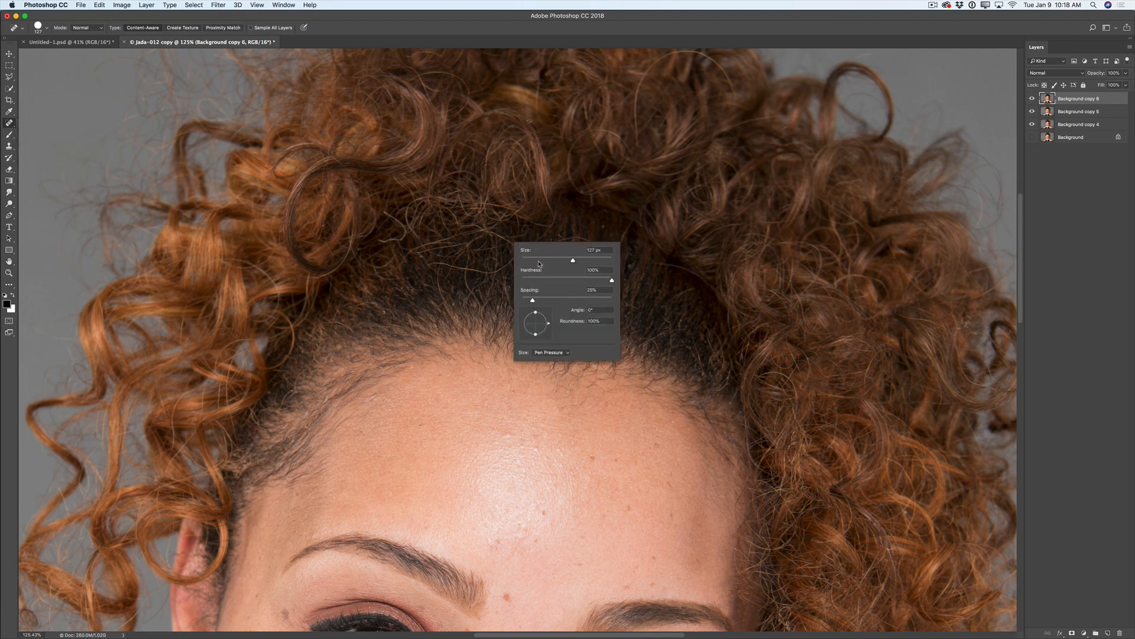
{"action": "left_click", "coordinate": [531, 258]}
{"action": "left_click", "coordinate": [385, 216]}
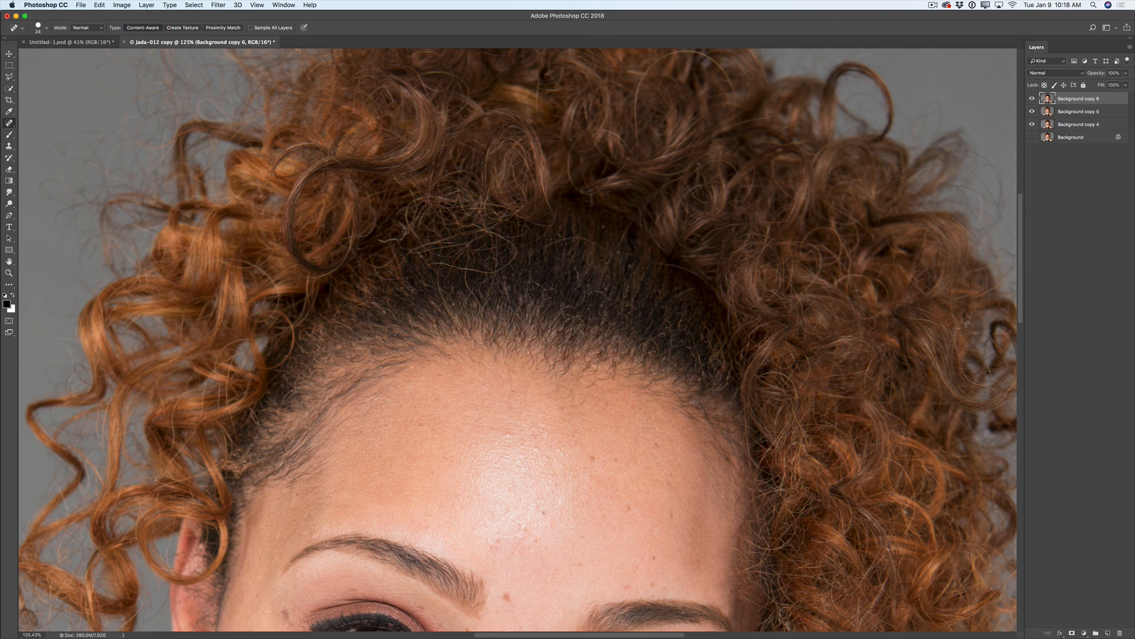
{"action": "left_click_drag", "start_coordinate": [377, 242], "coordinate": [393, 241]}
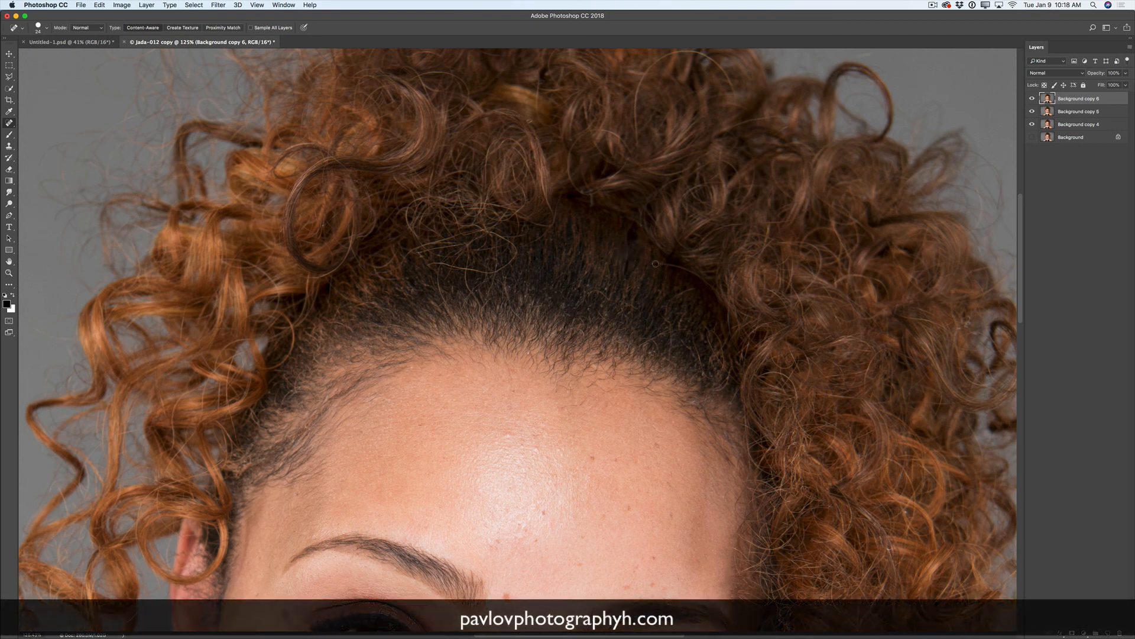
{"action": "left_click_drag", "start_coordinate": [656, 264], "coordinate": [697, 272]}
{"action": "left_click_drag", "start_coordinate": [467, 270], "coordinate": [502, 272]}
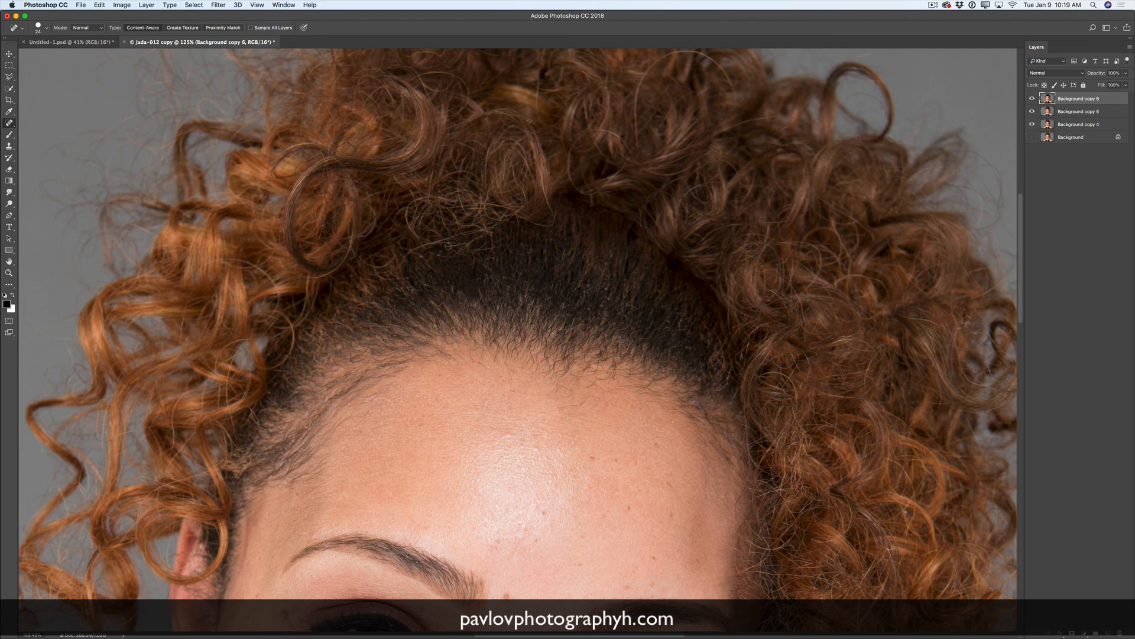
{"action": "mouse_move", "coordinate": [449, 246]}
{"action": "left_mouse_down"}
{"action": "mouse_move", "coordinate": [466, 245]}
{"action": "mouse_move", "coordinate": [442, 258]}
{"action": "mouse_move", "coordinate": [463, 255]}
{"action": "left_mouse_up"}
Step: Heal the small dark spots on the chin and around the lower lip with the Spot Healing Brush
{"action": "key", "text": "z"}
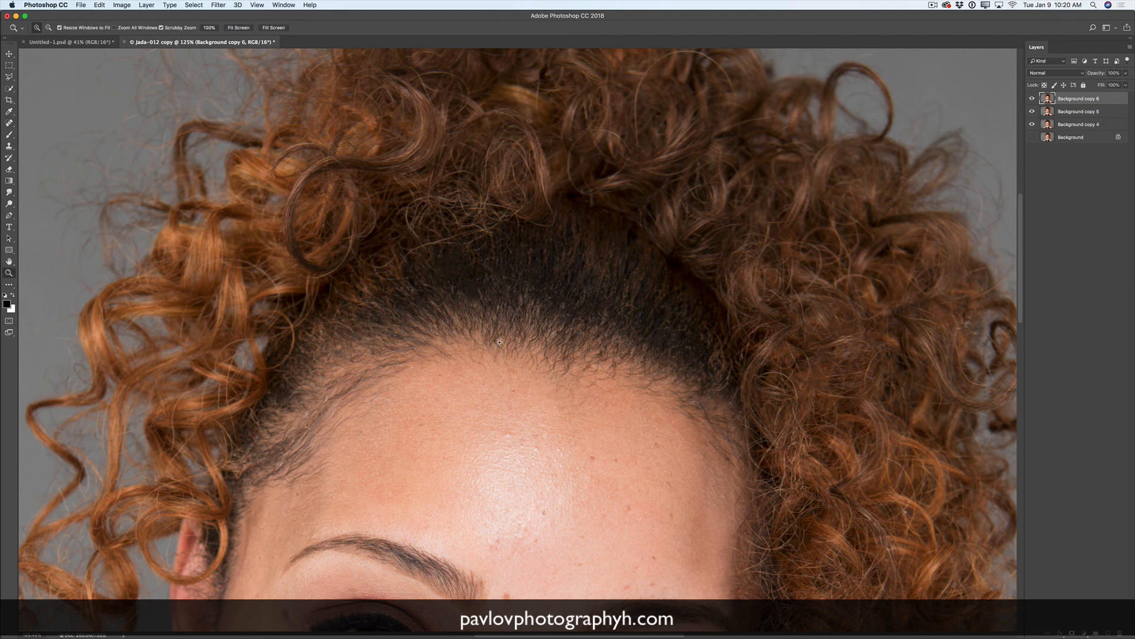
{"action": "left_click_drag", "start_coordinate": [502, 342], "coordinate": [451, 324]}
{"action": "left_click_drag", "start_coordinate": [532, 388], "coordinate": [558, 390]}
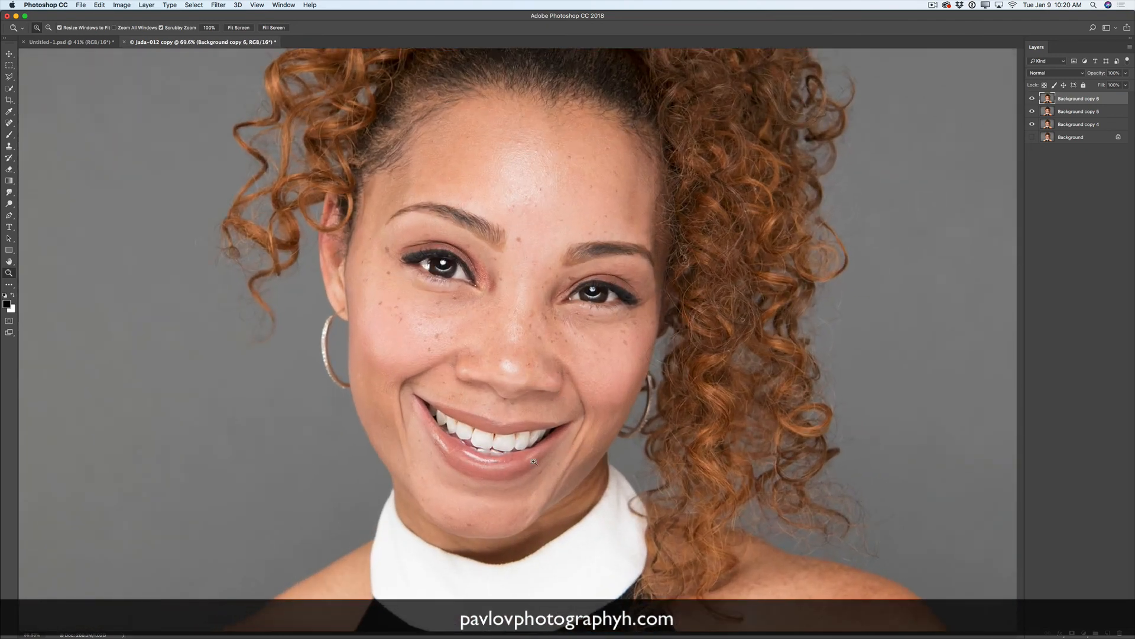
{"action": "left_click_drag", "start_coordinate": [479, 541], "coordinate": [492, 455]}
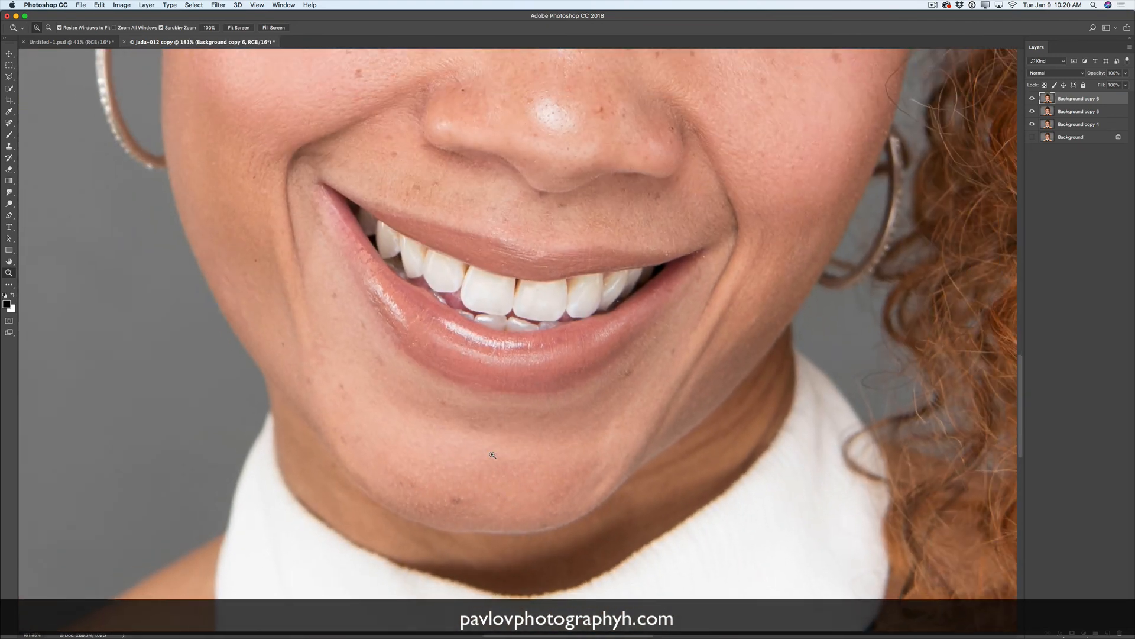
{"action": "left_click", "coordinate": [10, 123]}
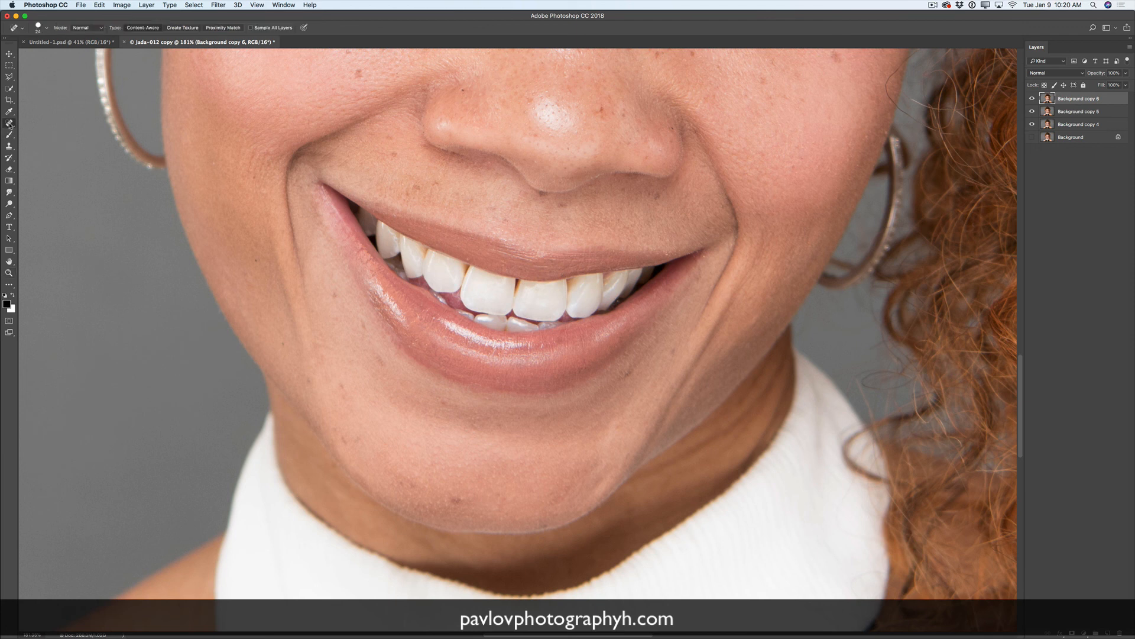
{"action": "left_click", "coordinate": [355, 441]}
{"action": "left_click", "coordinate": [457, 500]}
{"action": "left_click", "coordinate": [413, 481]}
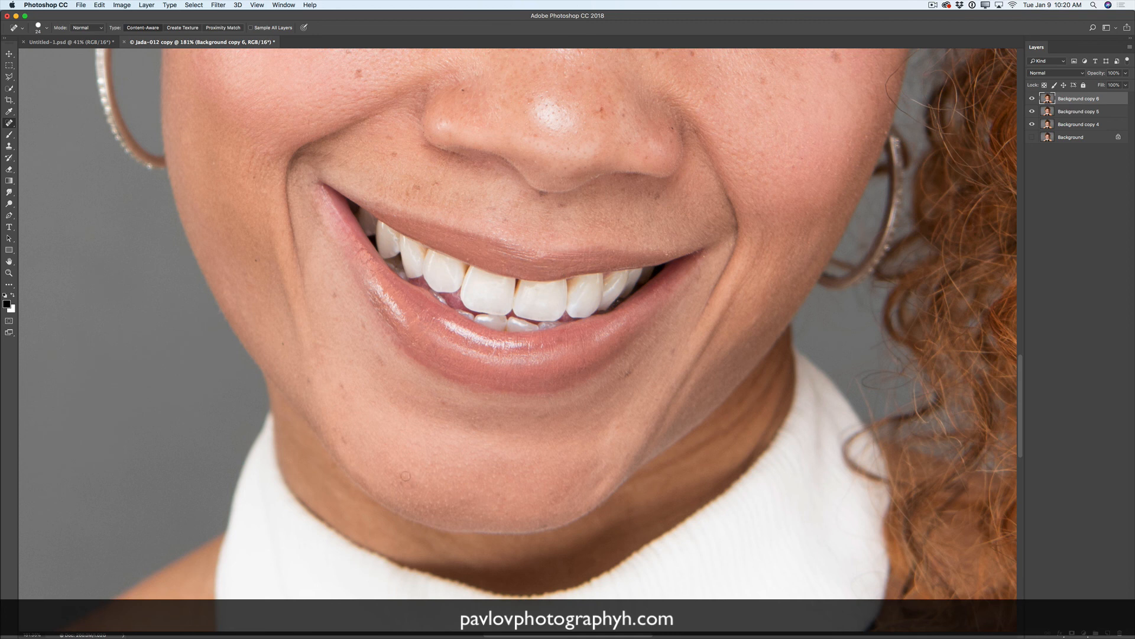
{"action": "left_click", "coordinate": [440, 403]}
{"action": "left_click", "coordinate": [629, 374]}
Step: Clean up the remaining spots along the lower chin, the image-left jawline and the collar edge
{"action": "left_click", "coordinate": [543, 523]}
{"action": "left_click", "coordinate": [462, 495]}
{"action": "left_click", "coordinate": [437, 473]}
{"action": "left_click", "coordinate": [415, 482]}
{"action": "left_click", "coordinate": [392, 472]}
{"action": "left_click", "coordinate": [345, 438]}
{"action": "left_click", "coordinate": [397, 473]}
{"action": "left_click", "coordinate": [333, 465]}
{"action": "left_click", "coordinate": [258, 502]}
Step: Heal the small spots on the nose, above the upper lip and beside the image-left smile line
{"action": "left_click", "coordinate": [601, 111]}
{"action": "left_click", "coordinate": [624, 113]}
{"action": "left_click", "coordinate": [669, 129]}
{"action": "left_click", "coordinate": [649, 159]}
{"action": "left_click", "coordinate": [538, 135]}
{"action": "left_click", "coordinate": [547, 117]}
{"action": "left_click", "coordinate": [414, 187]}
{"action": "left_click_drag", "start_coordinate": [431, 187], "coordinate": [435, 200]}
{"action": "left_click_drag", "start_coordinate": [390, 155], "coordinate": [396, 157]}
Step: Heal small spots on the forehead, nose and skin beside the outer ends of both eyebrows
{"action": "scroll", "coordinate": [1022, 319], "scroll_direction": "up", "scroll_amount": 6}
{"action": "scroll", "coordinate": [1022, 318], "scroll_direction": "up", "scroll_amount": 4}
{"action": "scroll", "coordinate": [1022, 317], "scroll_direction": "down", "scroll_amount": 2}
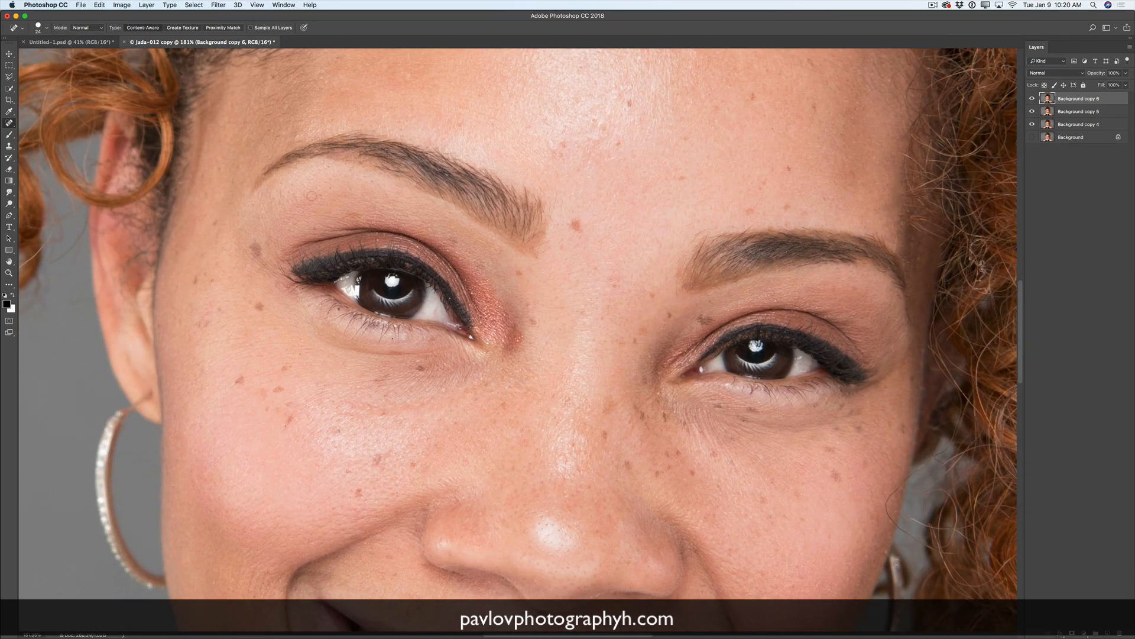
{"action": "left_click", "coordinate": [264, 130]}
{"action": "left_click", "coordinate": [597, 535]}
{"action": "left_click", "coordinate": [879, 234]}
{"action": "left_click", "coordinate": [895, 295]}
{"action": "left_click", "coordinate": [619, 201]}
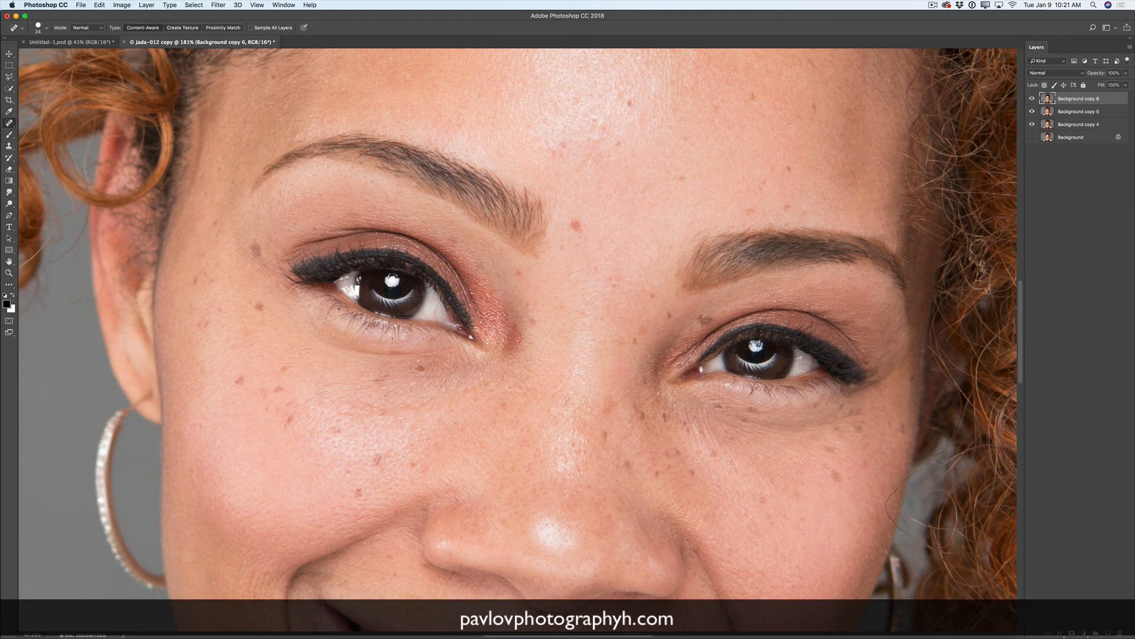
Step: Heal the stray hairs and marks around the inner end of the image-right eyebrow
{"action": "left_click", "coordinate": [706, 230]}
{"action": "left_click", "coordinate": [698, 236]}
{"action": "left_click", "coordinate": [673, 261]}
{"action": "left_click", "coordinate": [677, 256]}
{"action": "left_click_drag", "start_coordinate": [663, 291], "coordinate": [668, 275]}
Step: Heal the fine hairs and spots between the eyebrows, beside the inner end of the image-left brow
{"action": "left_click", "coordinate": [584, 263]}
{"action": "left_click", "coordinate": [557, 203]}
{"action": "left_click", "coordinate": [557, 196]}
{"action": "left_click", "coordinate": [565, 202]}
{"action": "left_click", "coordinate": [566, 190]}
{"action": "left_click", "coordinate": [562, 210]}
{"action": "left_click_drag", "start_coordinate": [546, 184], "coordinate": [554, 193]}
Step: Delete the Background copy 5 and Background copy 4 layers and make the original Background layer visible
{"action": "left_click", "coordinate": [9, 273]}
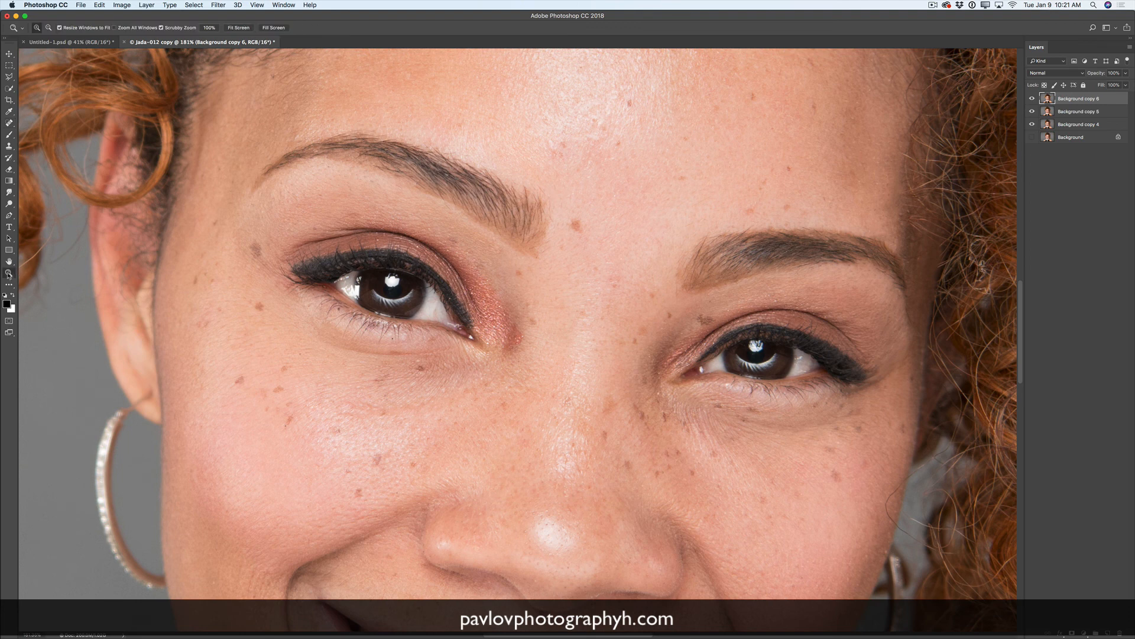
{"action": "key", "text": "super+0"}
{"action": "left_click_drag", "start_coordinate": [485, 322], "coordinate": [475, 324]}
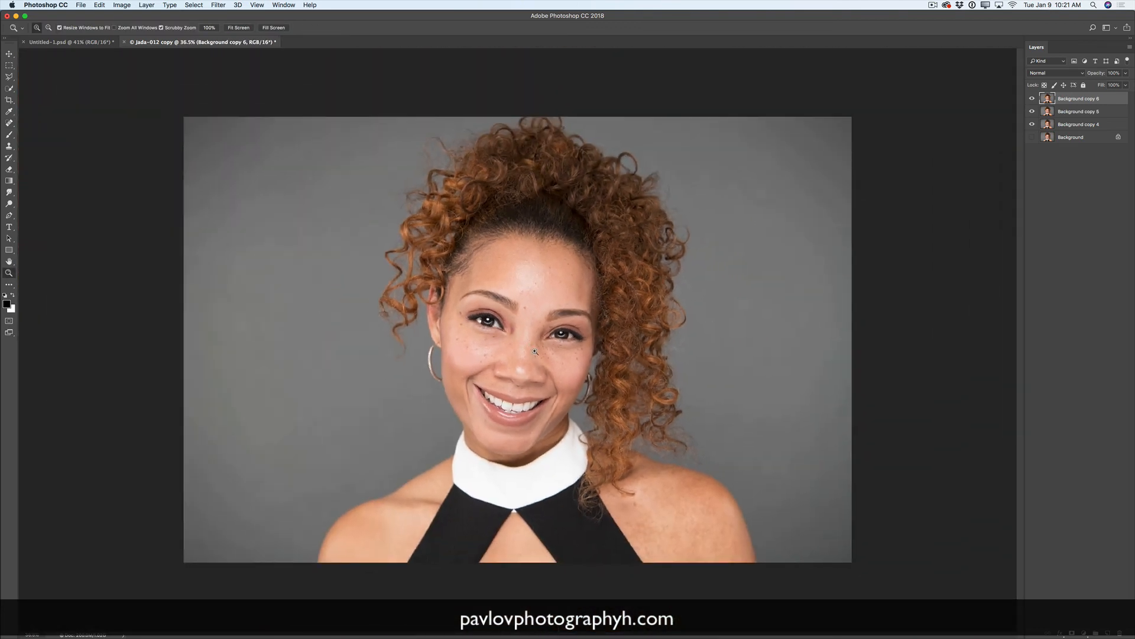
{"action": "left_click", "coordinate": [1088, 112]}
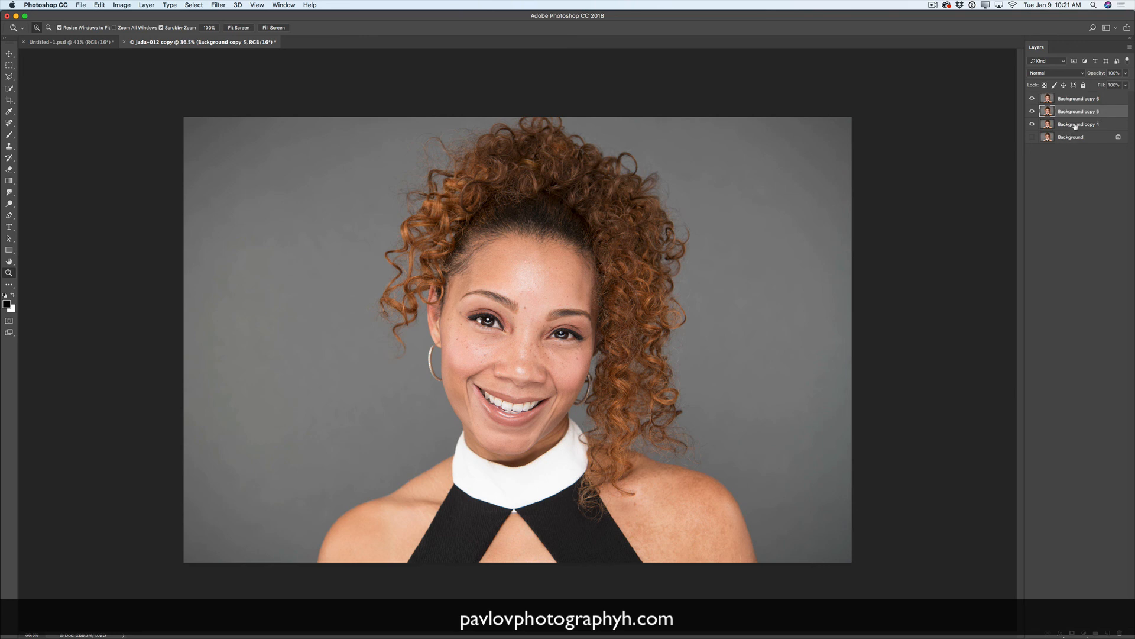
{"action": "left_click", "coordinate": [1075, 125], "text": "shift"}
{"action": "key", "text": "Delete"}
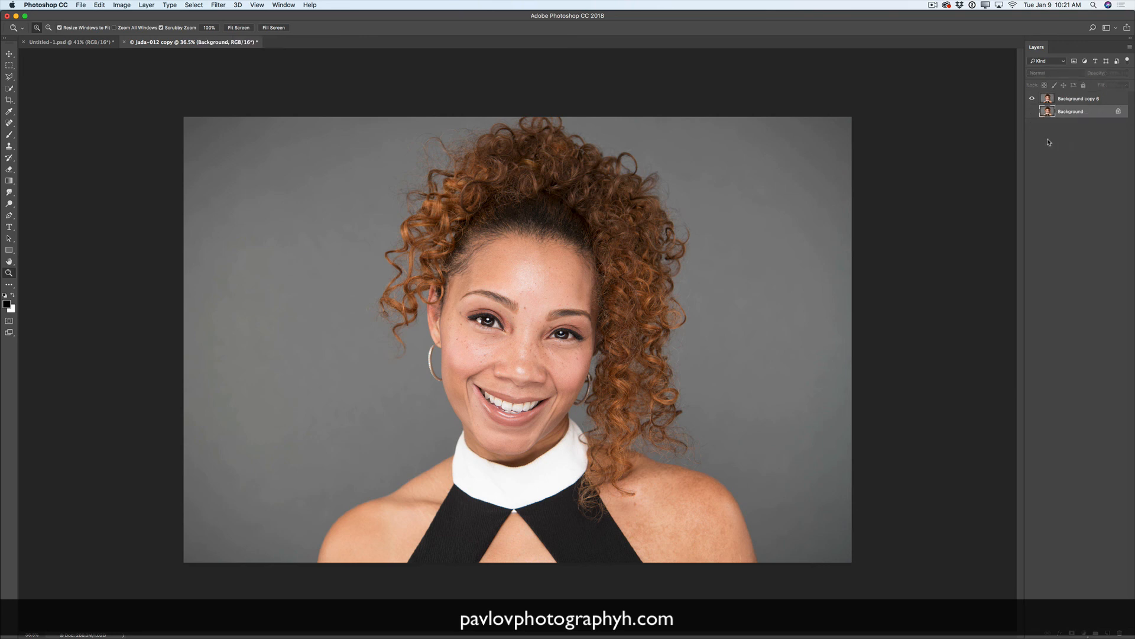
{"action": "left_click", "coordinate": [1032, 111]}
Step: Toggle the visibility of Background copy 6 to compare the retouched portrait with the original
{"action": "left_click_drag", "start_coordinate": [600, 302], "coordinate": [657, 302]}
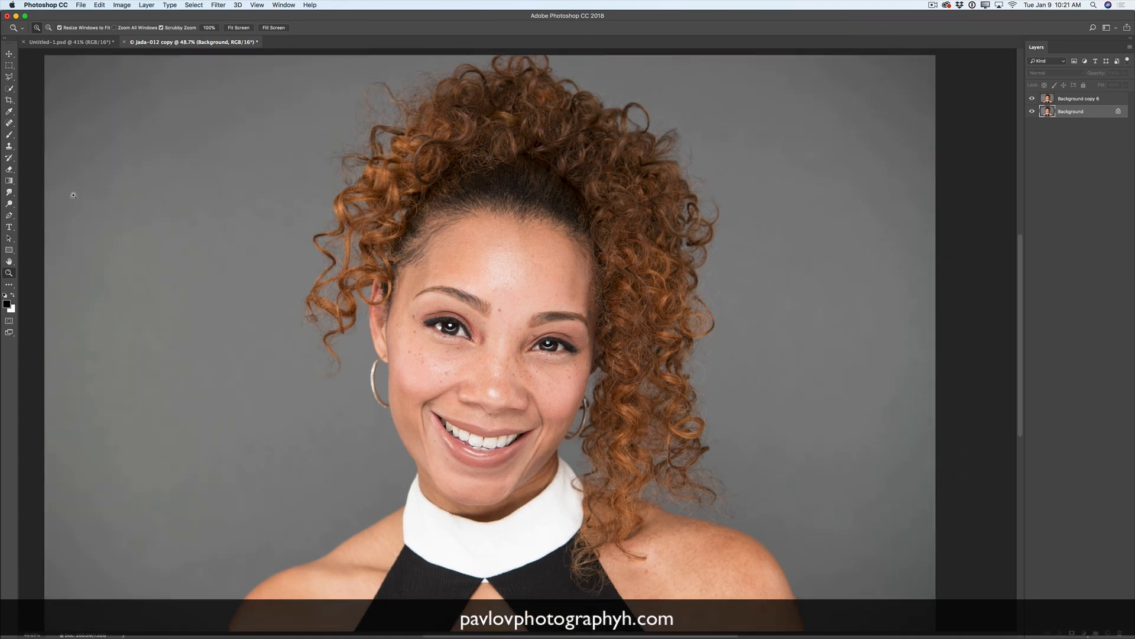
{"action": "left_click", "coordinate": [9, 261]}
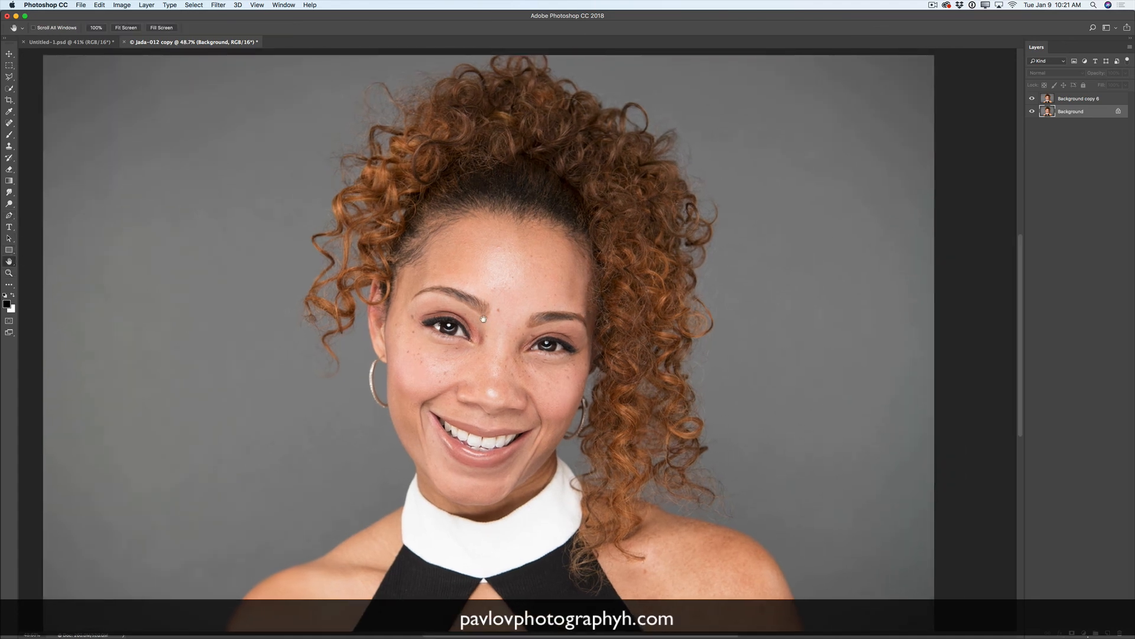
{"action": "left_click_drag", "start_coordinate": [488, 320], "coordinate": [522, 322]}
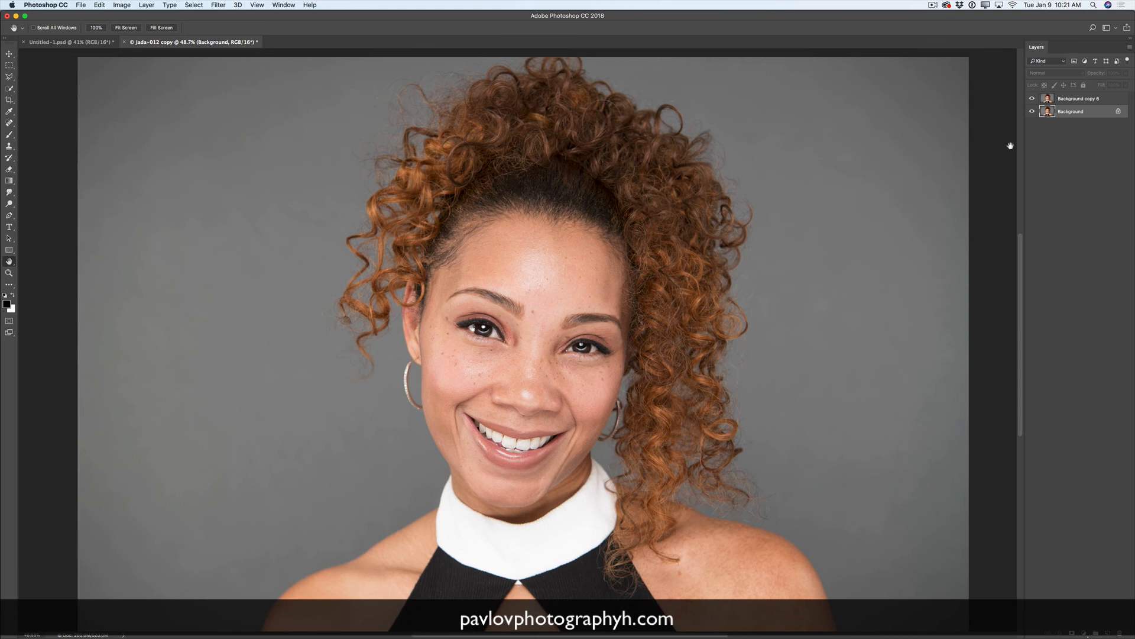
{"action": "left_click", "coordinate": [1032, 98]}
{"action": "left_click", "coordinate": [1032, 98]}
{"action": "left_click", "coordinate": [1032, 99]}
{"action": "left_click", "coordinate": [1041, 99]}
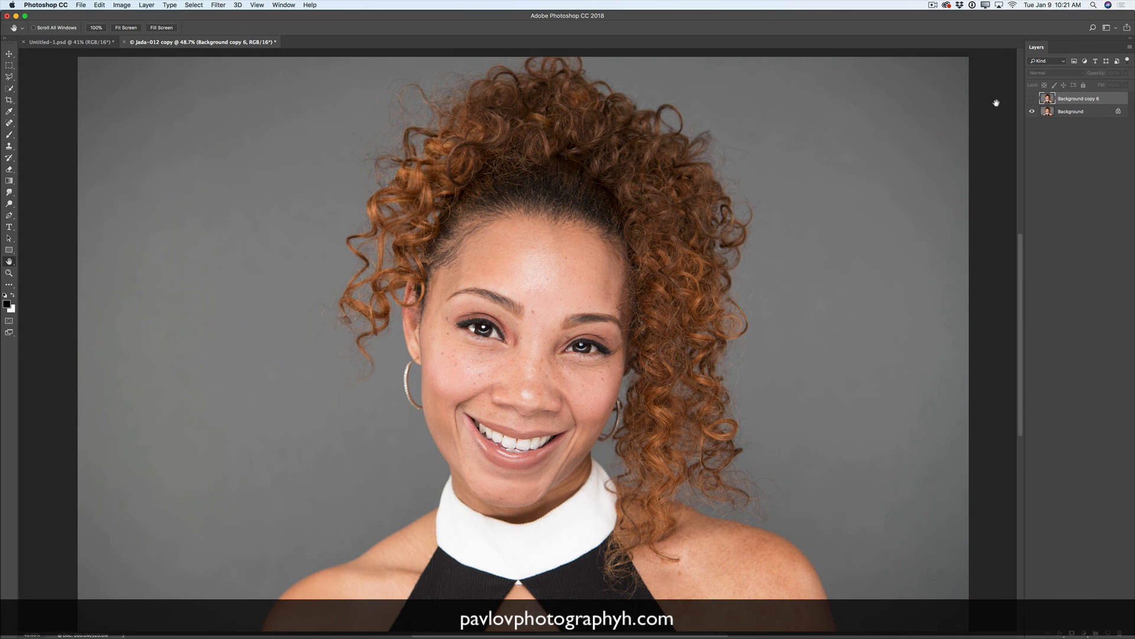
{"action": "left_click", "coordinate": [1032, 99]}
Step: Reselect the Spot Healing Brush and compare the whole portrait before and after by hiding and showing the retouched layer
{"action": "left_click", "coordinate": [9, 274]}
{"action": "left_click_drag", "start_coordinate": [541, 314], "coordinate": [532, 310]}
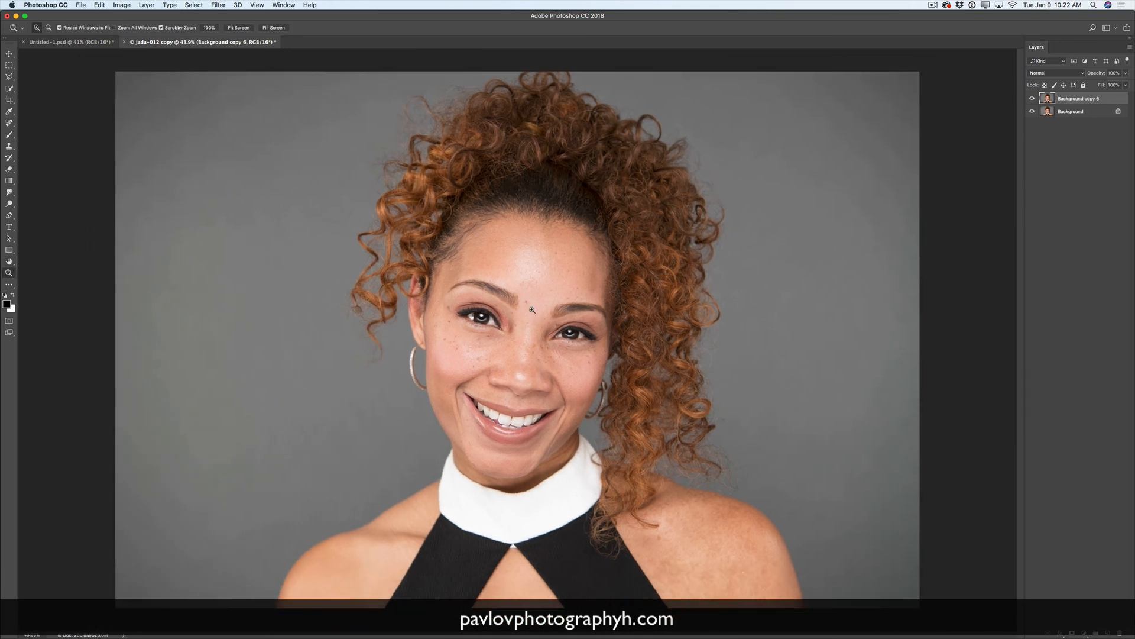
{"action": "left_click", "coordinate": [9, 122]}
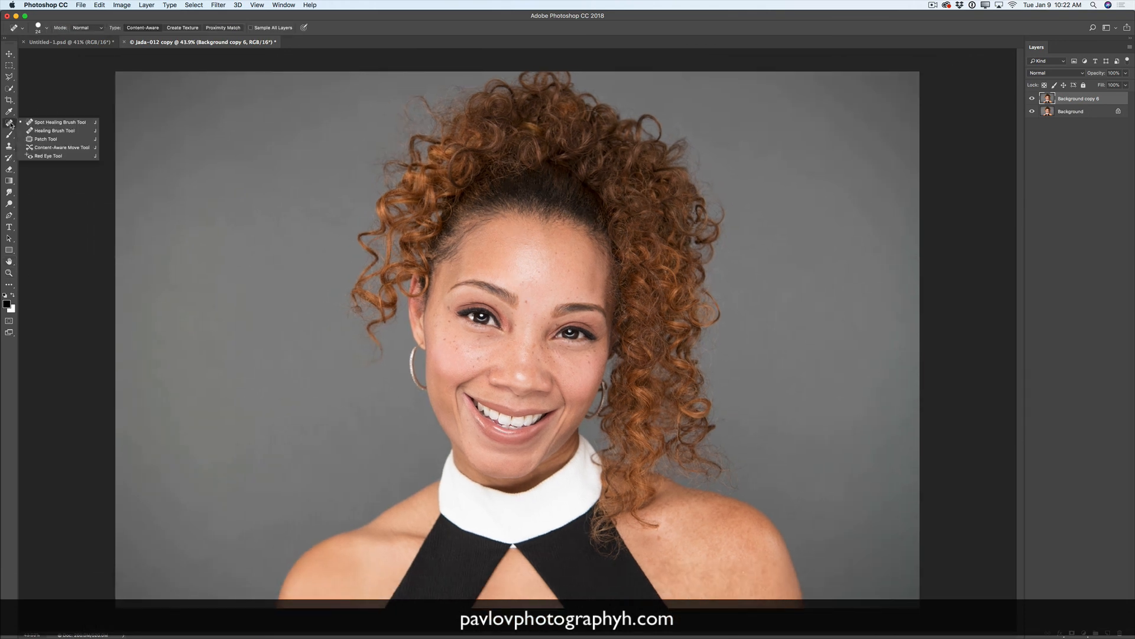
{"action": "left_click", "coordinate": [42, 122]}
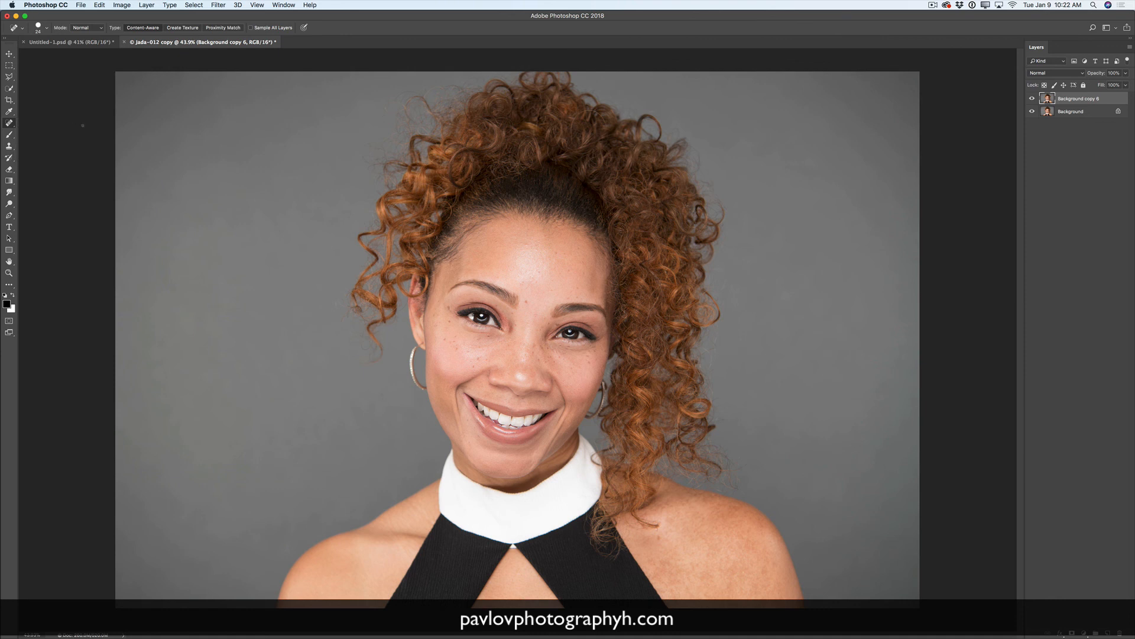
{"action": "left_click", "coordinate": [1032, 99]}
{"action": "left_click", "coordinate": [1033, 99]}
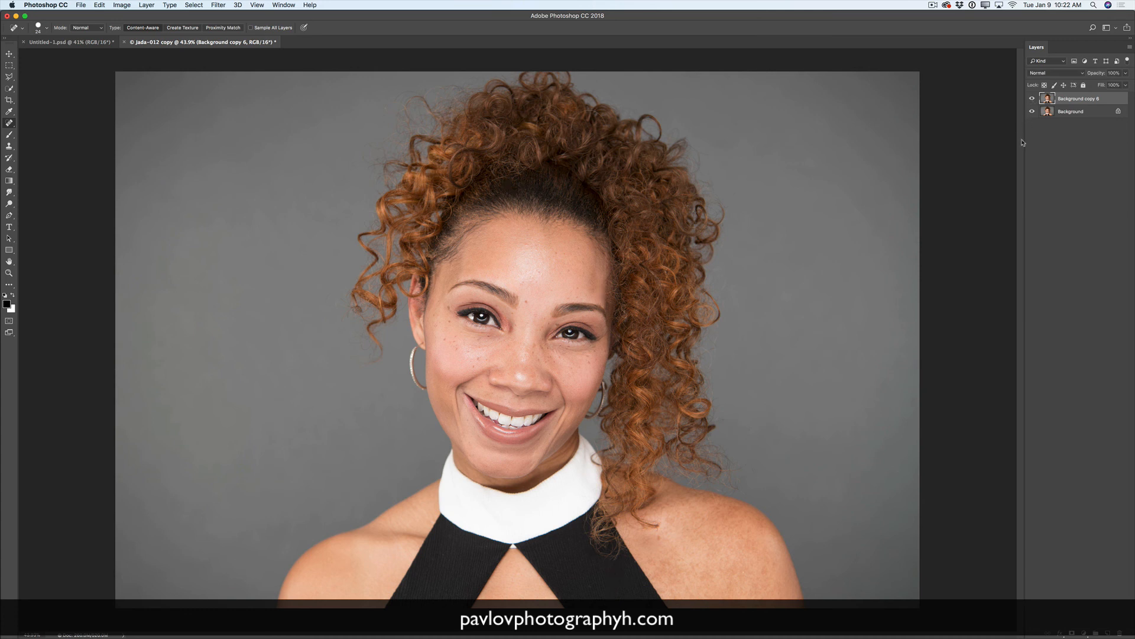